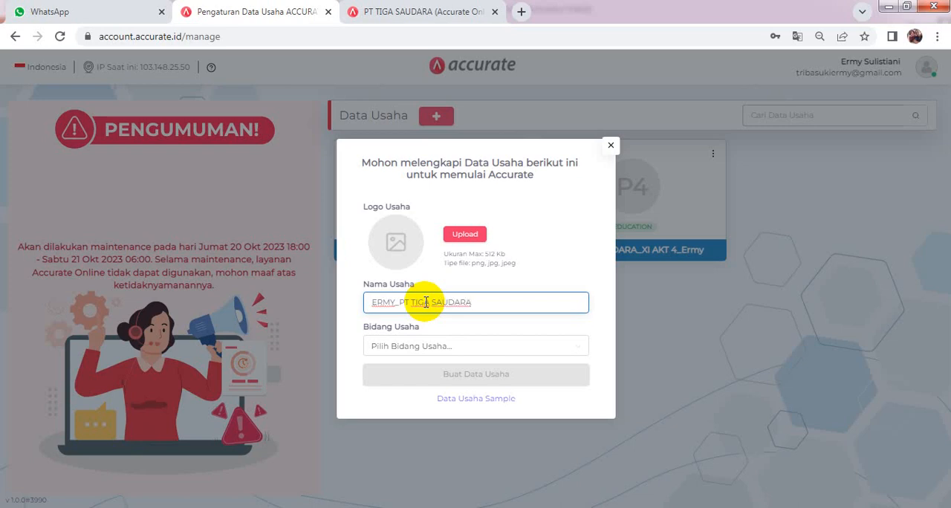
# - Set the business field to Computer & Electronics (Komputer & Elektronik), create the business data and continue into it
pyautogui.click(475, 348)
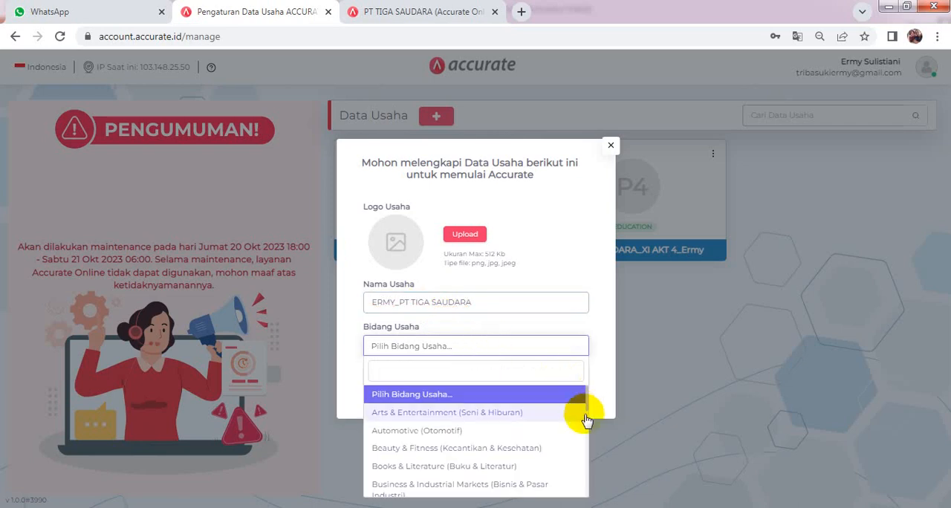
pyautogui.moveTo(587, 402); pyautogui.dragTo(588, 416)
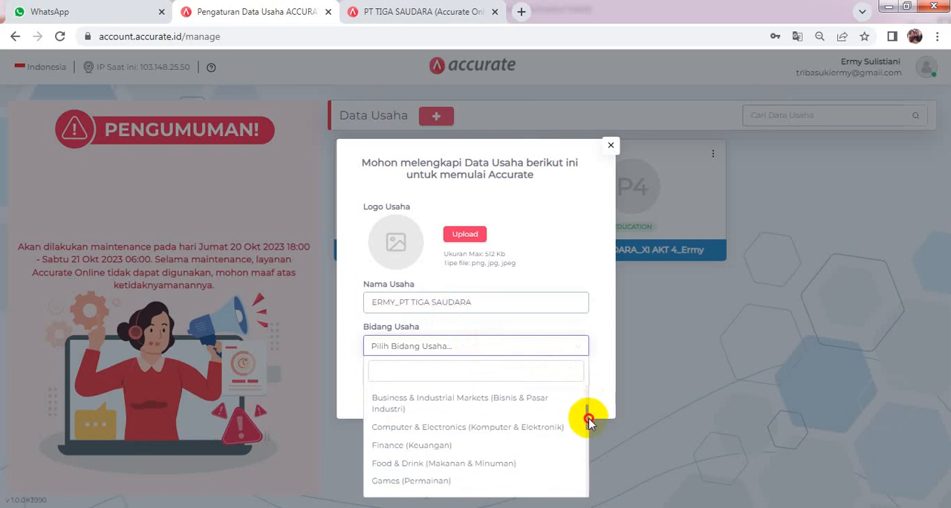
pyautogui.click(504, 421)
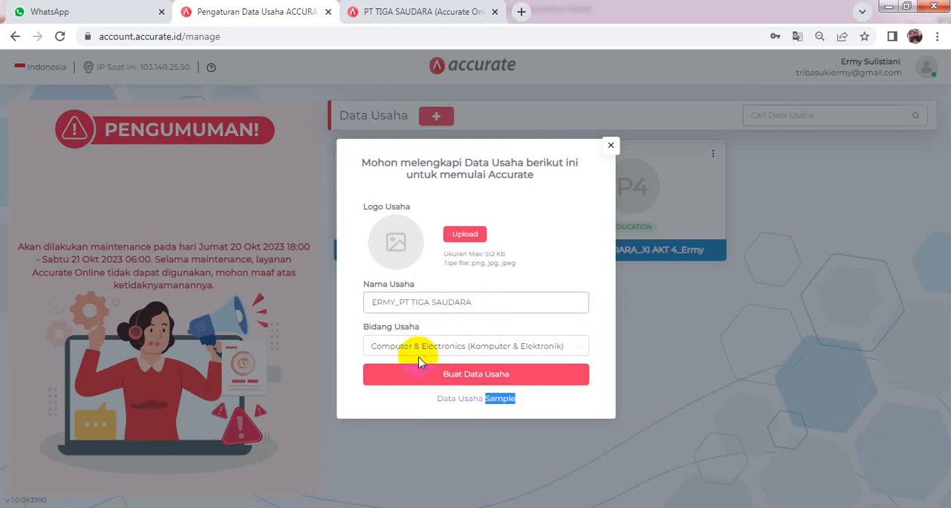
pyautogui.click(469, 381)
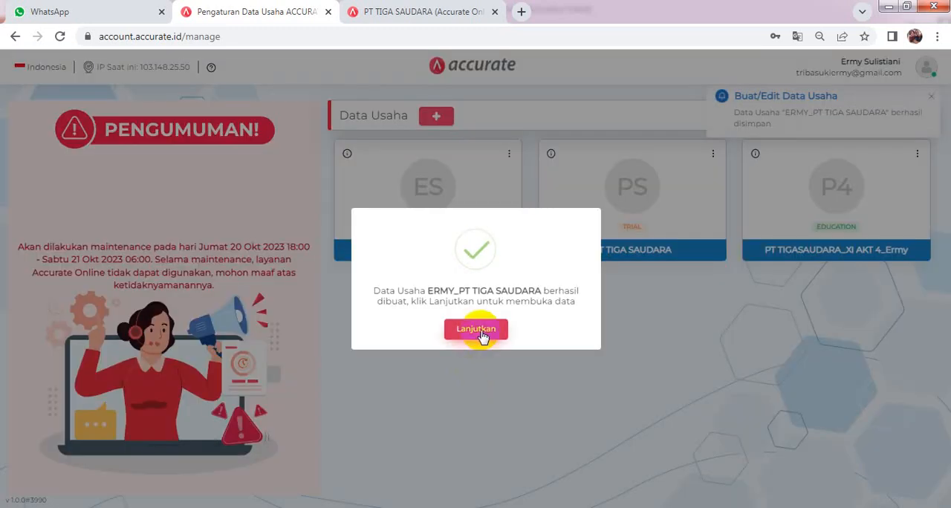
pyautogui.click(479, 332)
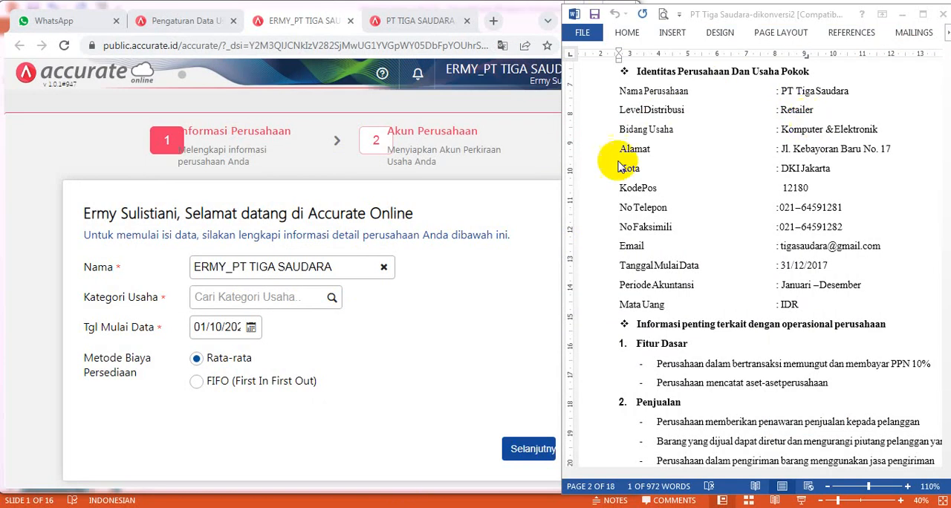
# - Set the business category to RETAIL and the inventory cost method to FIFO (First In First Out), following the company document
pyautogui.click(333, 301)
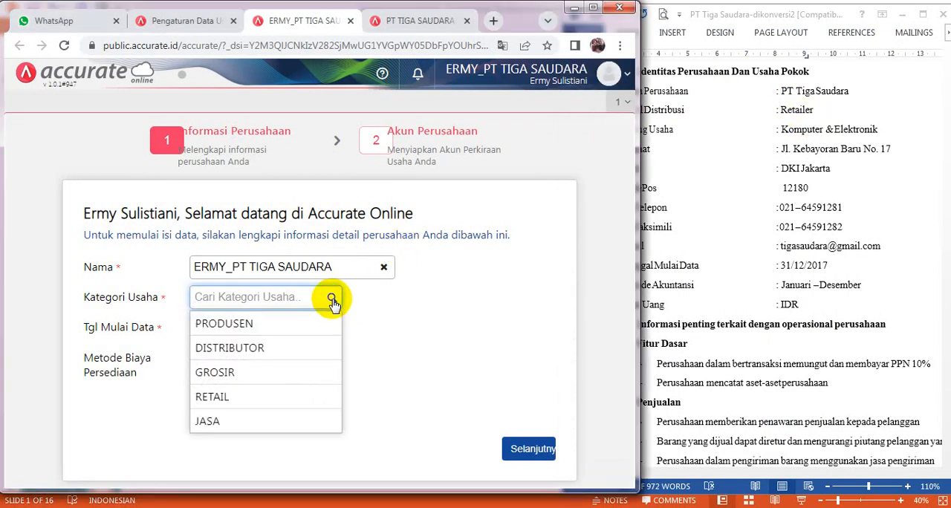
pyautogui.click(282, 396)
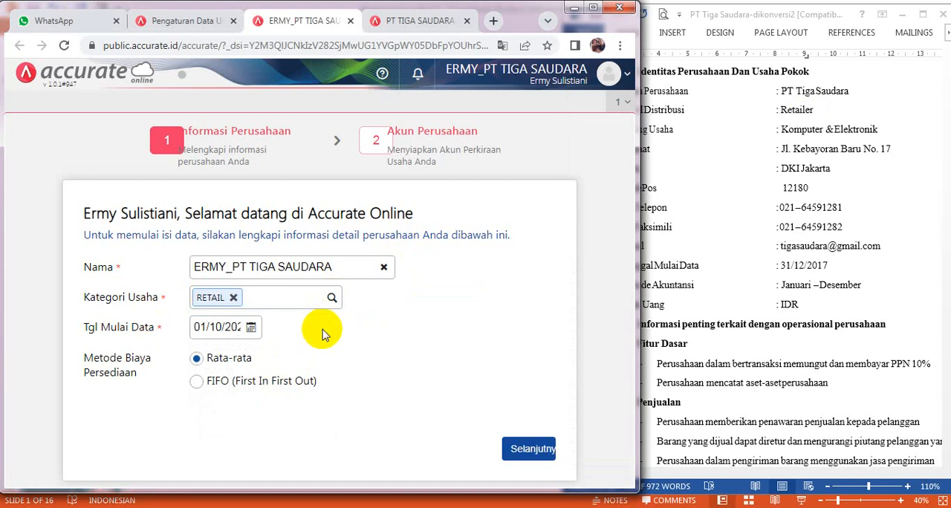
pyautogui.click(918, 214)
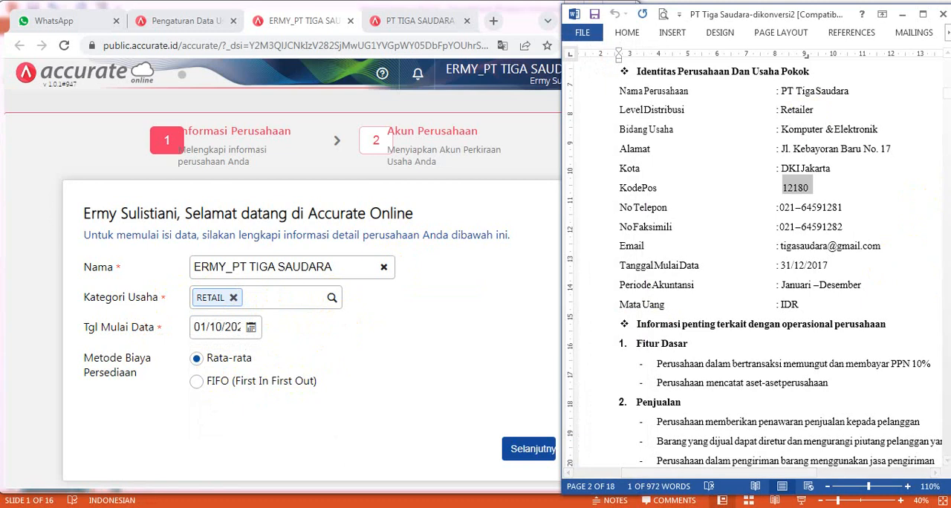
pyautogui.moveTo(945, 90); pyautogui.dragTo(946, 107)
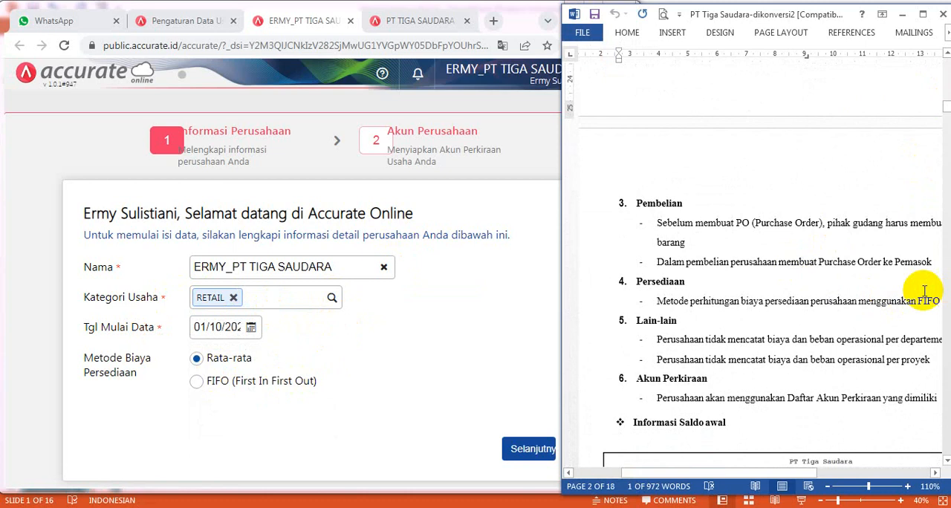
pyautogui.click(196, 382)
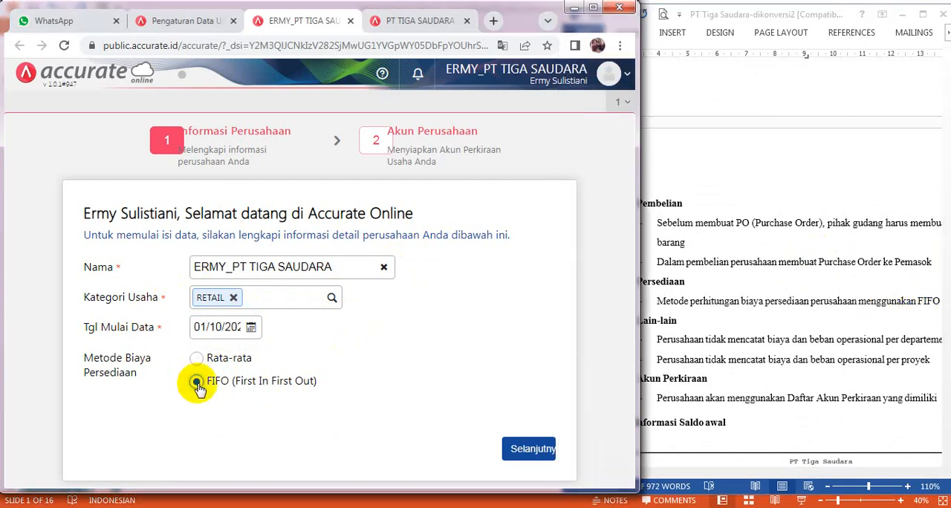
# - Finish the setup with automatic creation of the chart of accounts left off, and close the Berita page
pyautogui.click(533, 450)
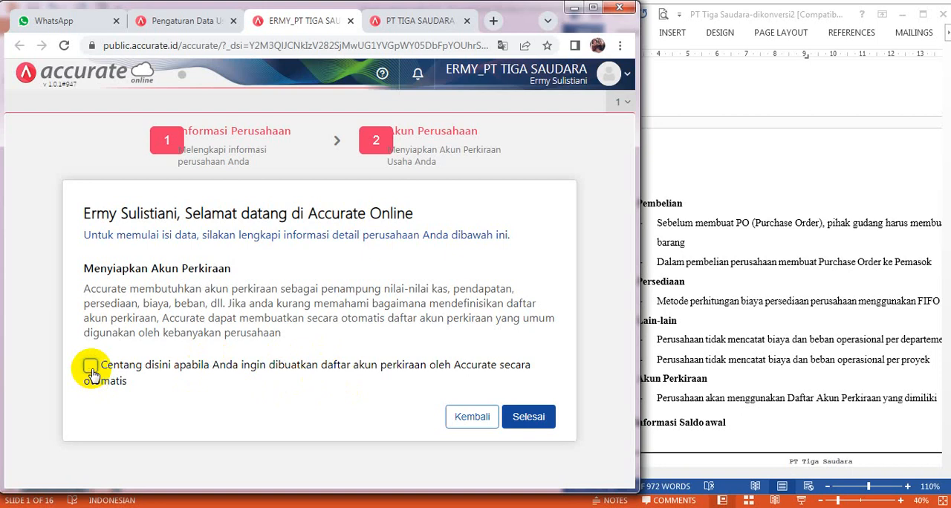
pyautogui.click(532, 418)
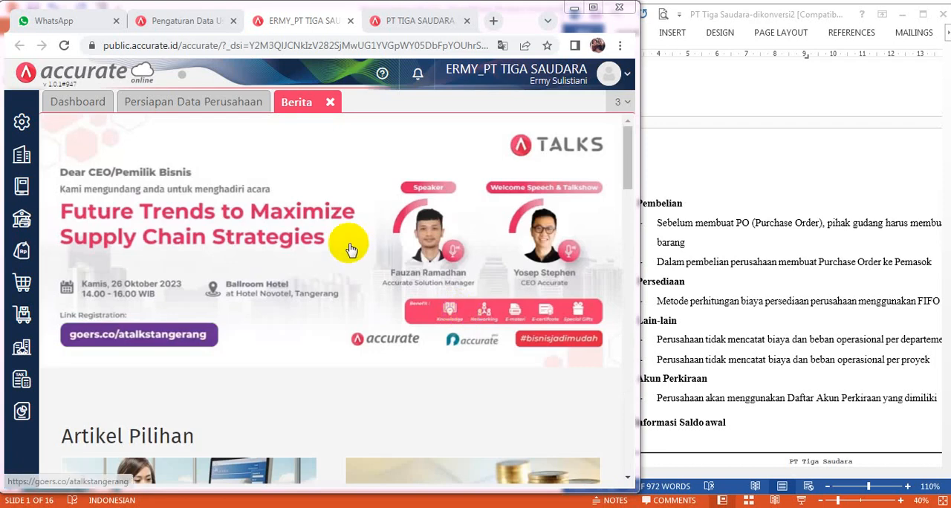
pyautogui.click(330, 103)
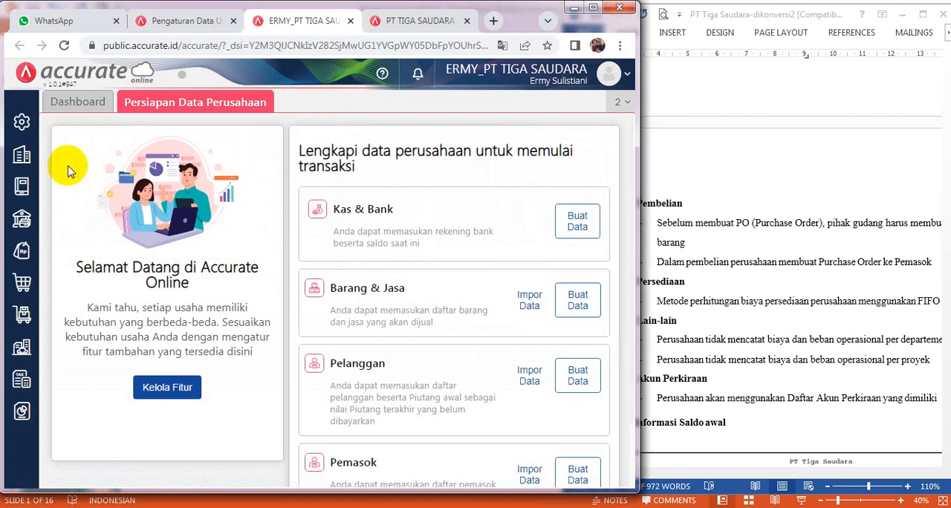
# - In the company preferences, fill in the company's phone and fax numbers from the Word document
pyautogui.click(25, 128)
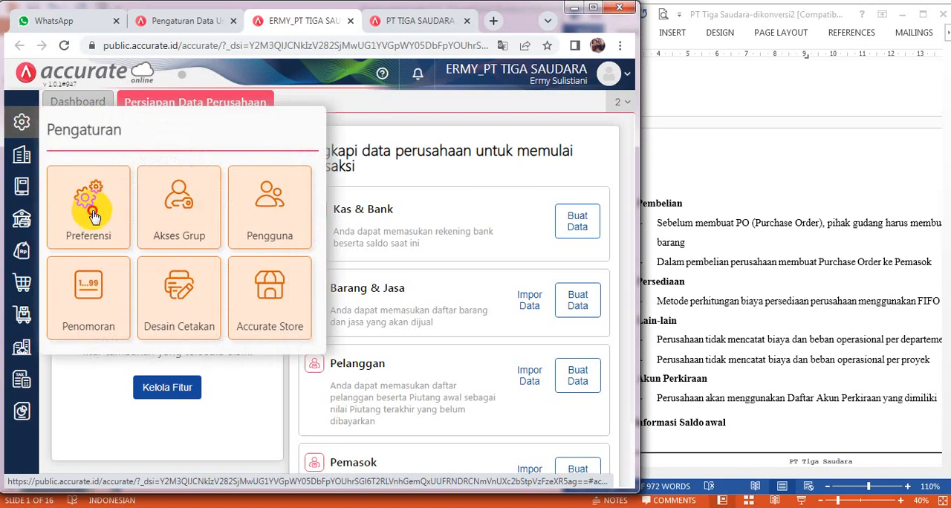
pyautogui.click(93, 213)
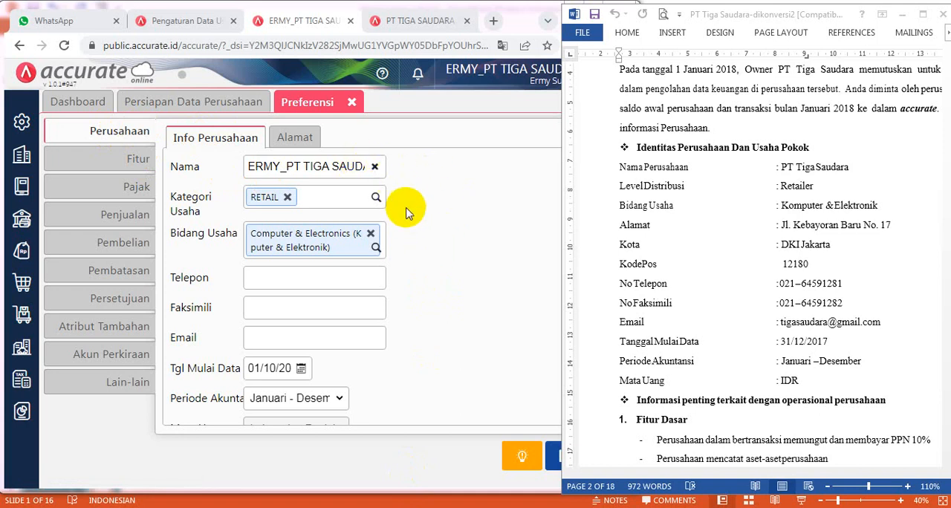
pyautogui.click(372, 278)
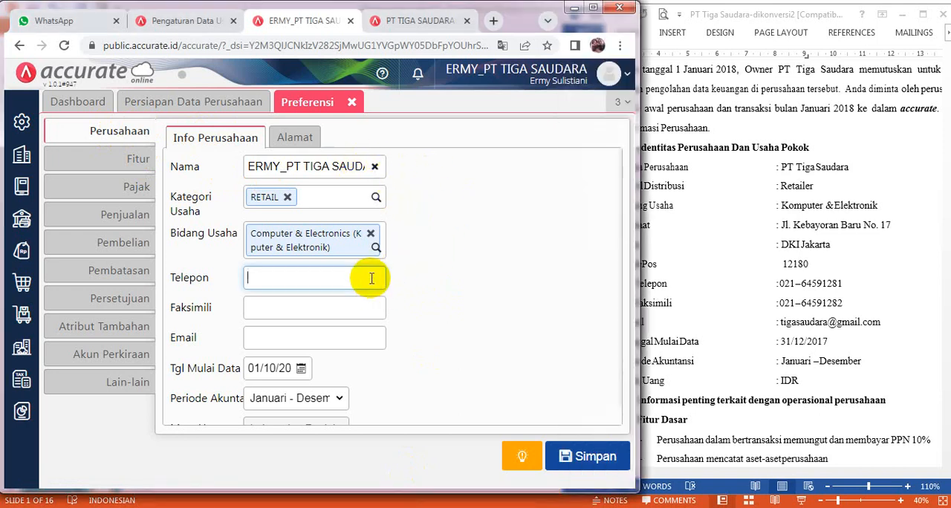
pyautogui.click(787, 285)
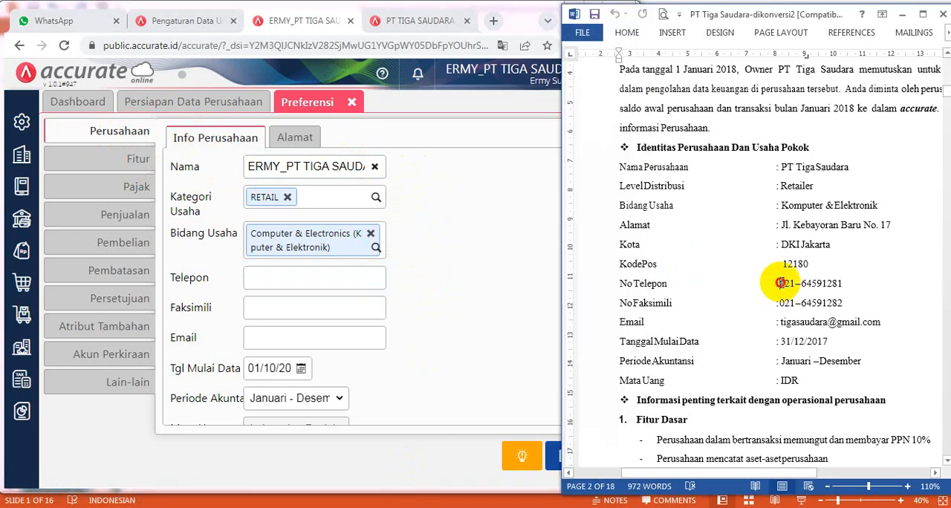
pyautogui.moveTo(780, 283); pyautogui.dragTo(838, 285)
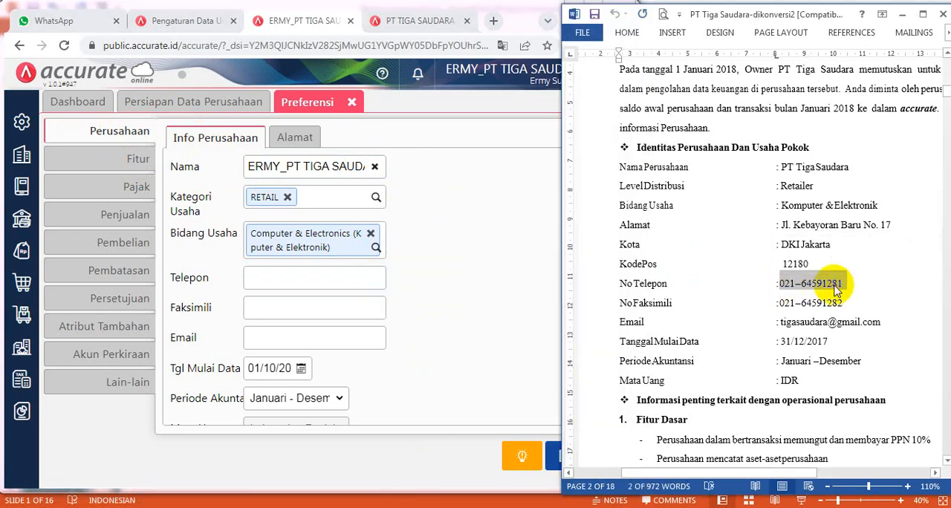
pyautogui.rightClick(838, 289)
pyautogui.click(870, 313)
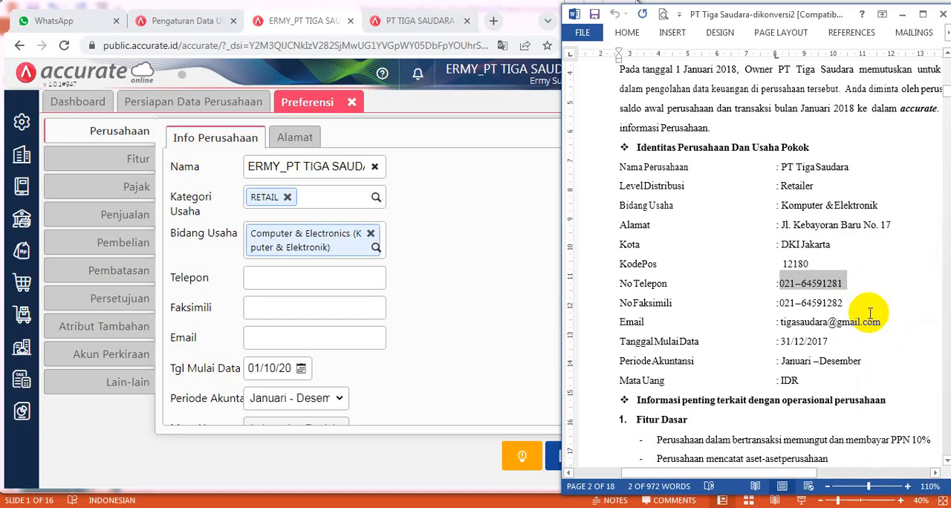
pyautogui.click(297, 278)
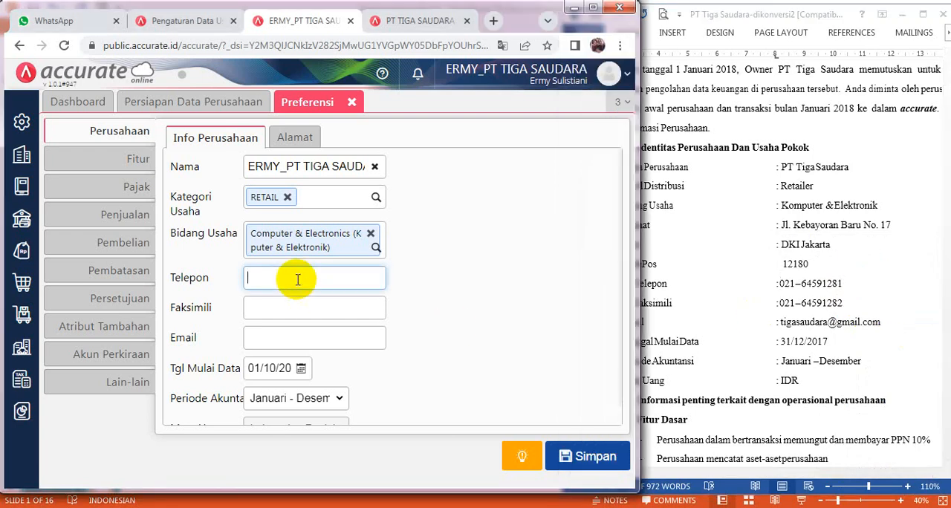
pyautogui.hotkey('ctrl', 'v')
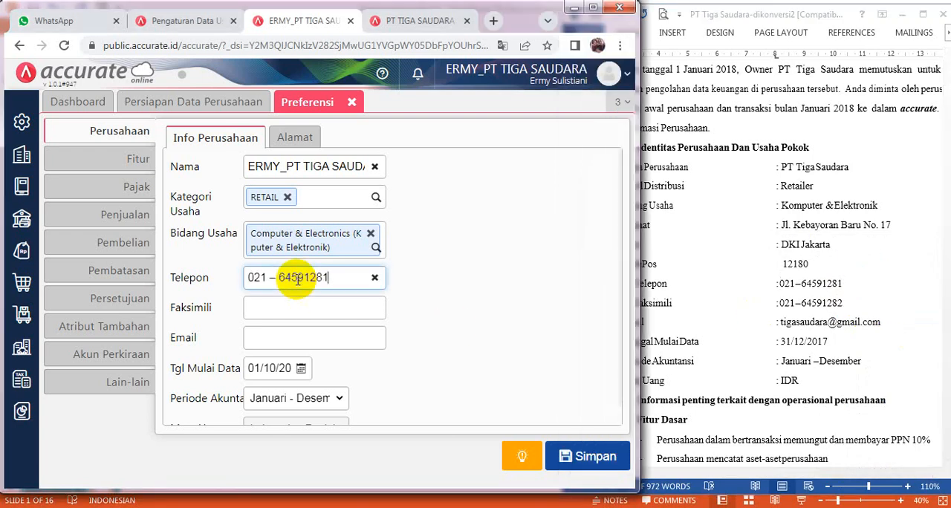
pyautogui.click(280, 299)
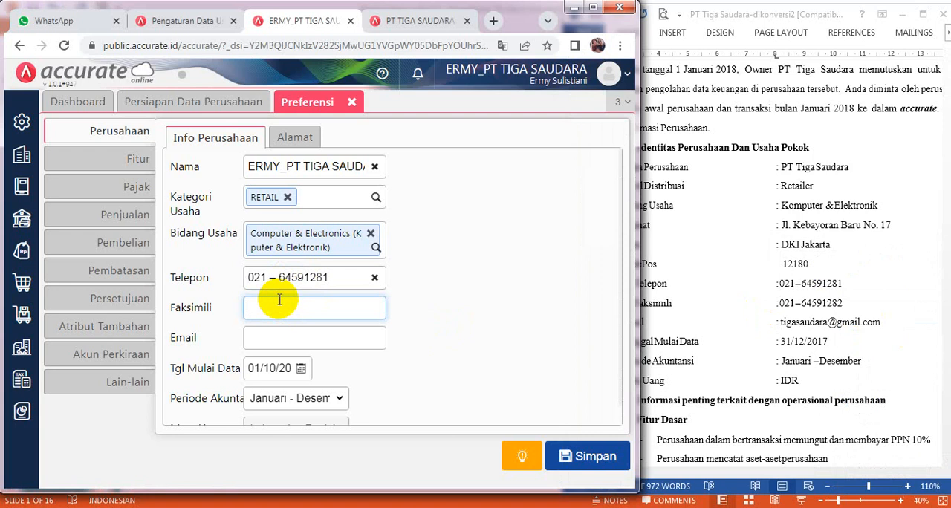
pyautogui.hotkey('ctrl', 'v')
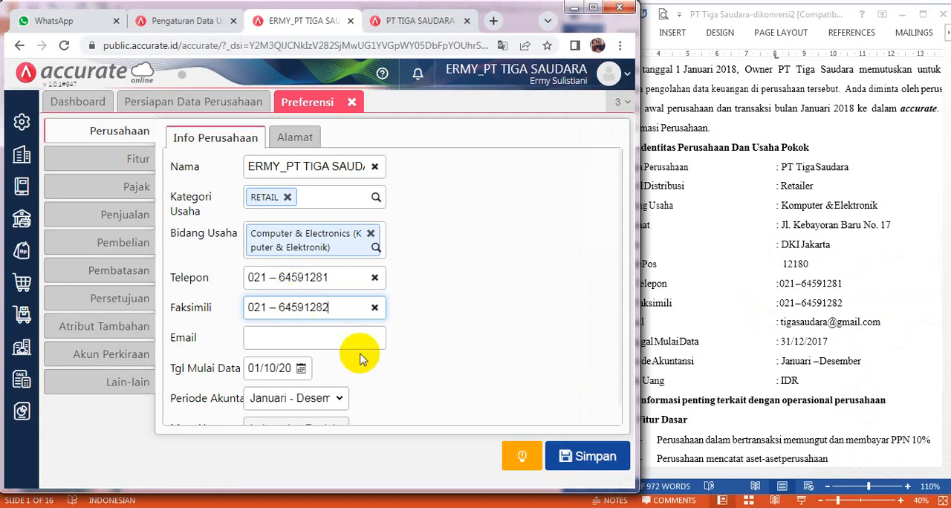
# - Copy the company's e-mail address from the Word document into the Email field of the company information
pyautogui.click(786, 333)
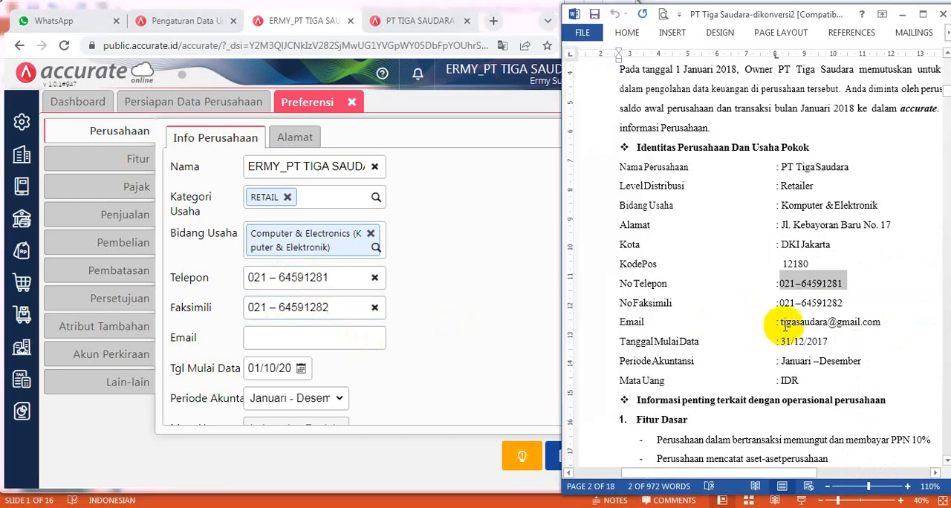
pyautogui.moveTo(780, 322); pyautogui.dragTo(887, 324)
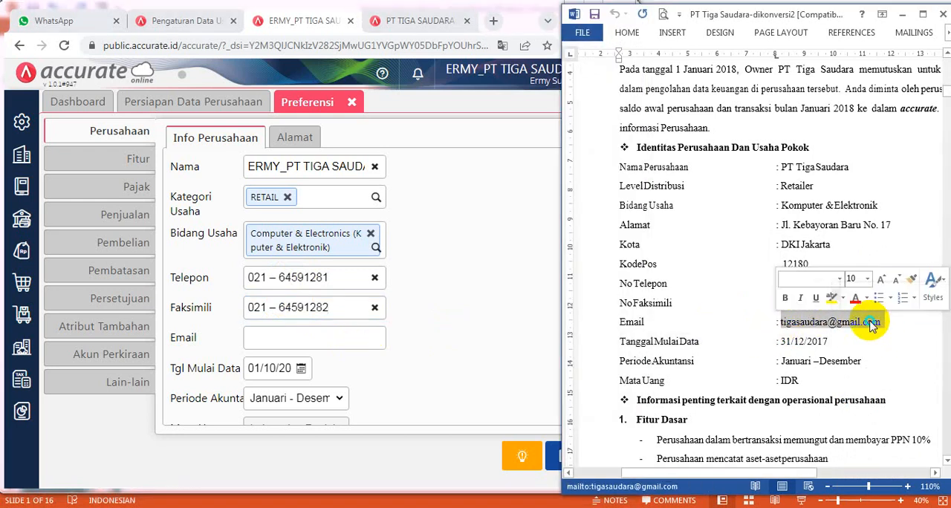
pyautogui.rightClick(873, 325)
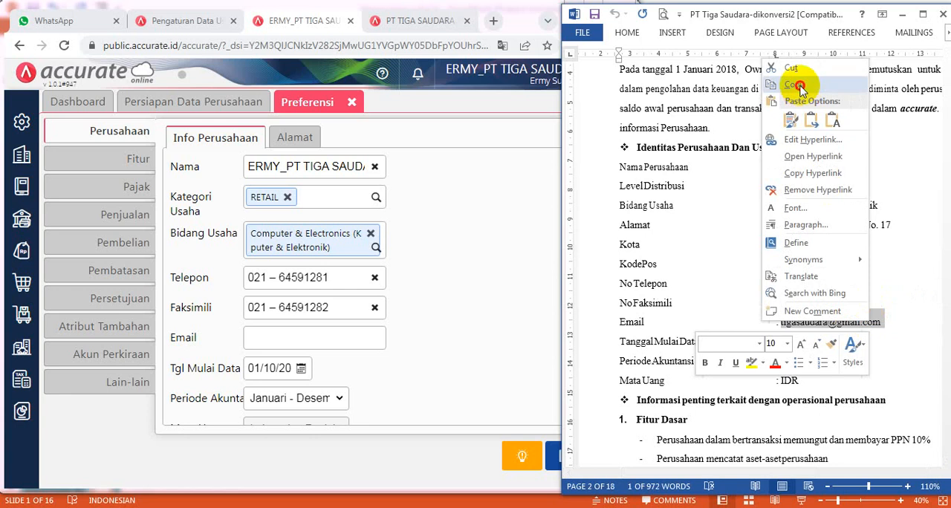
pyautogui.click(798, 87)
pyautogui.click(275, 338)
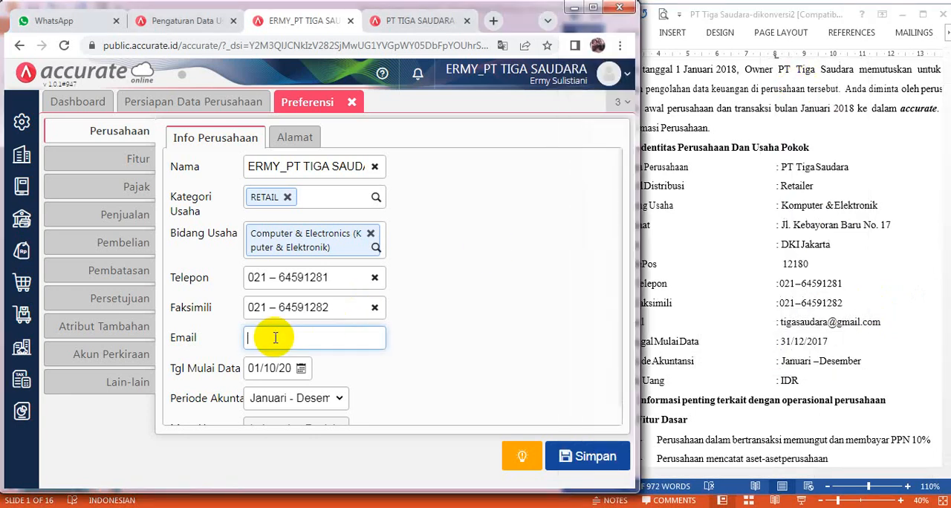
pyautogui.hotkey('ctrl', 'v')
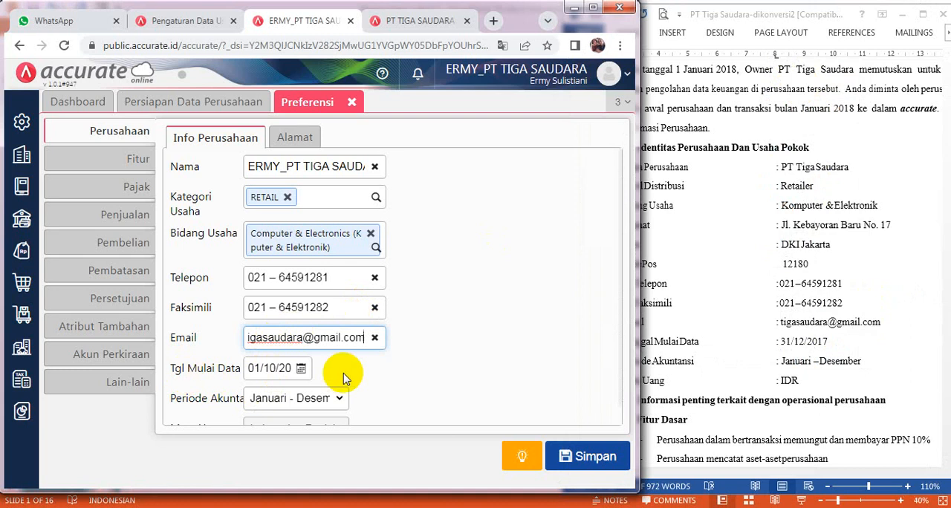
# - Set the data start date (Tgl Mulai Data) to 31/12/2017
pyautogui.click(594, 9)
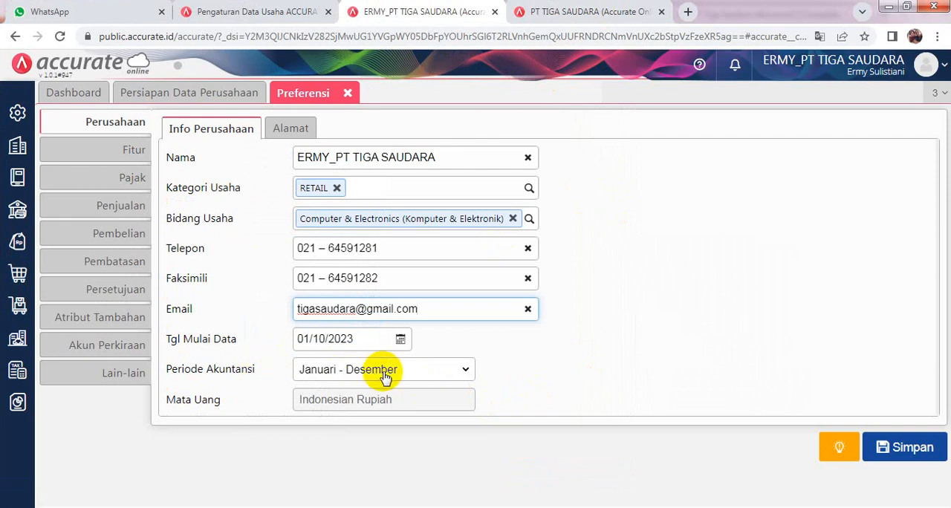
pyautogui.click(401, 340)
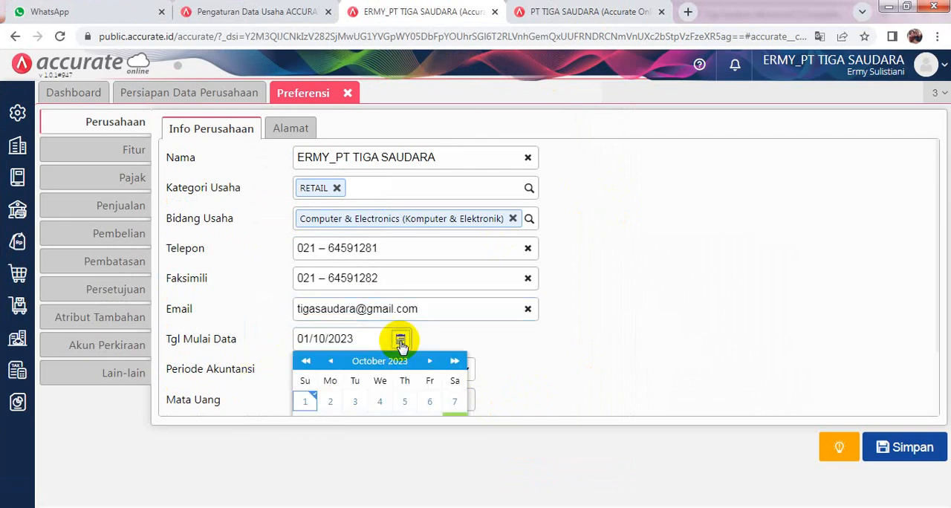
pyautogui.doubleClick(309, 339)
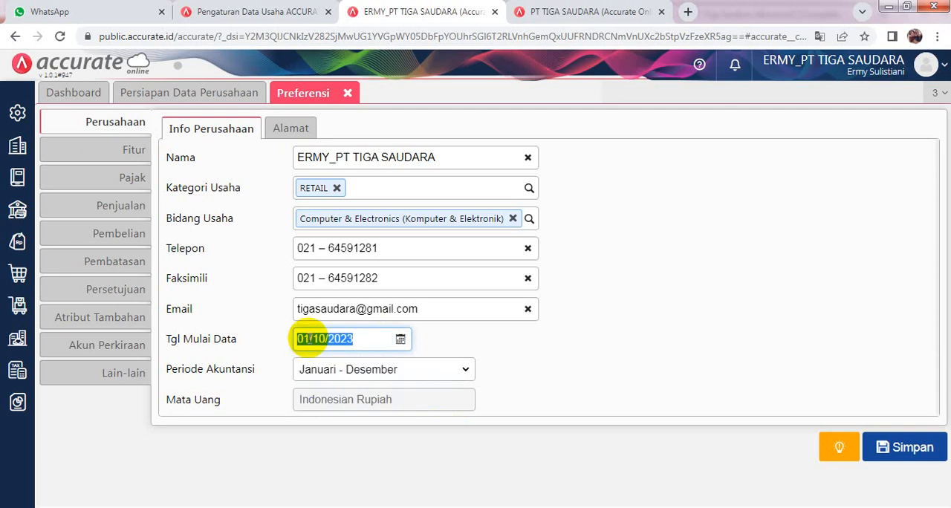
pyautogui.press('BackSpace')
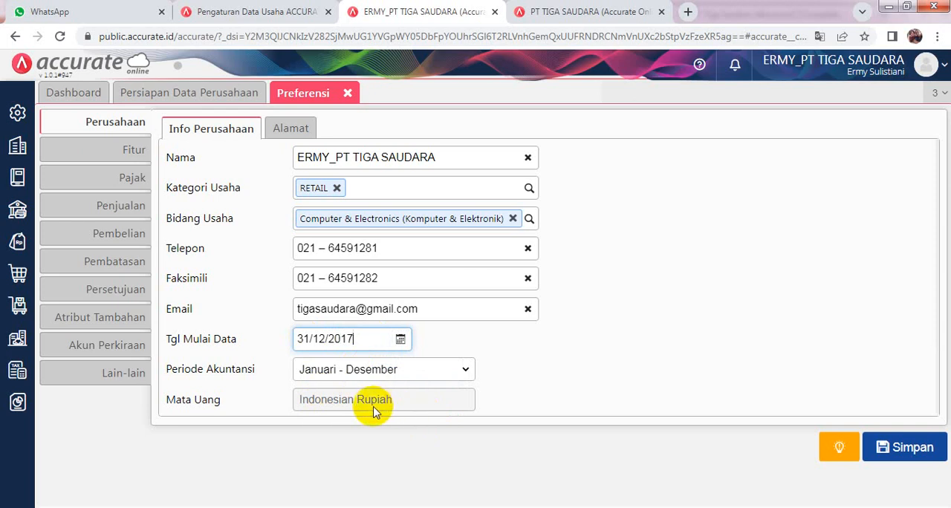
# - Copy the company's street address from the Word document into the Jalan field of the company's Alamat preferences
pyautogui.click(297, 136)
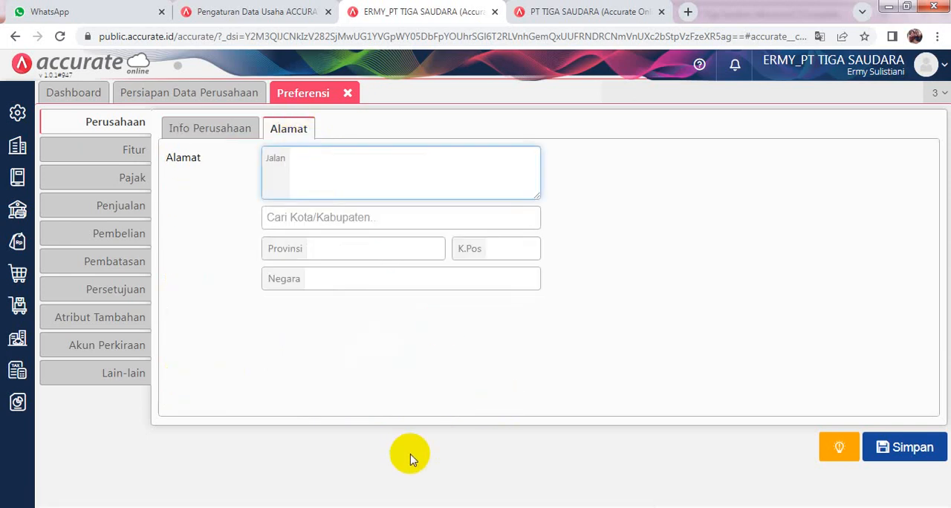
pyautogui.click(906, 7)
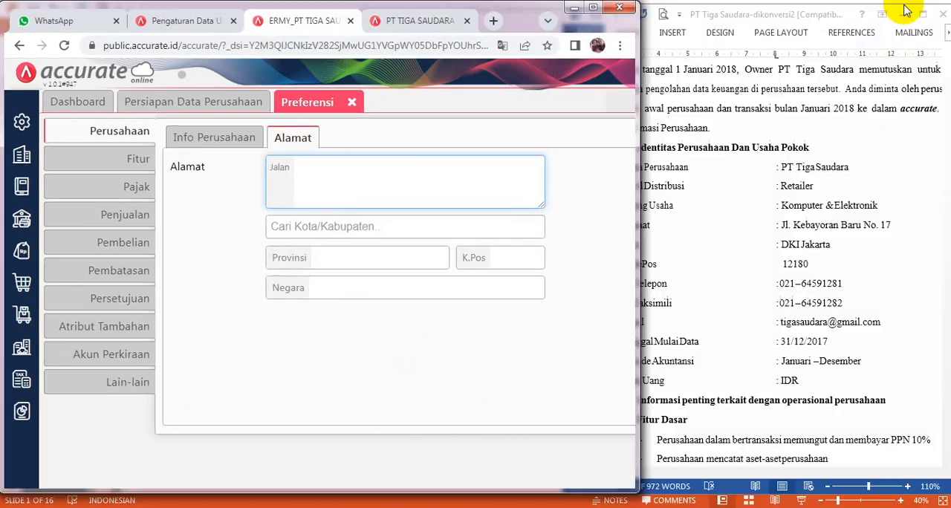
pyautogui.click(813, 232)
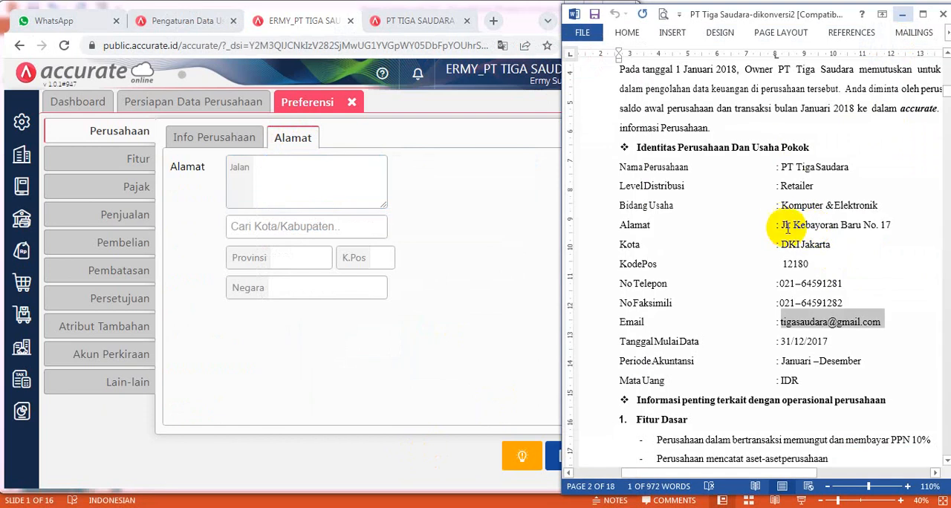
pyautogui.moveTo(779, 224); pyautogui.dragTo(887, 229)
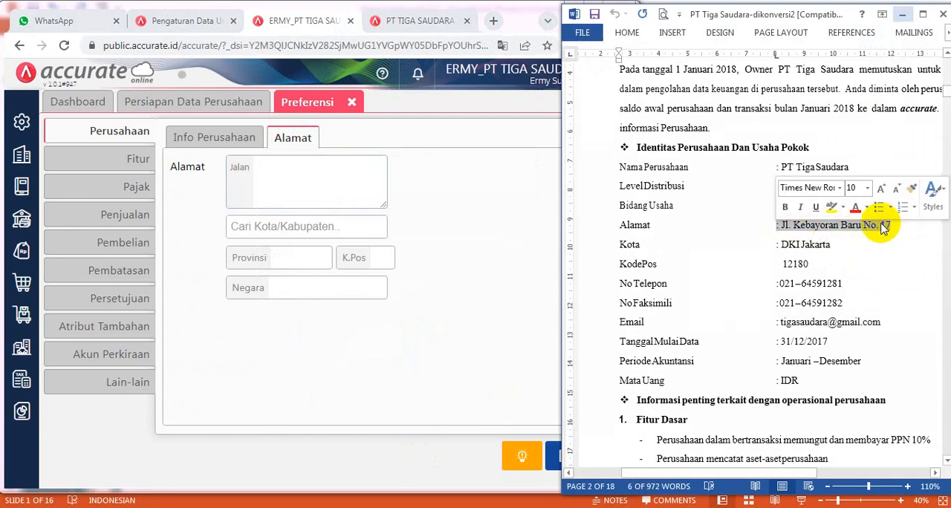
pyautogui.rightClick(884, 226)
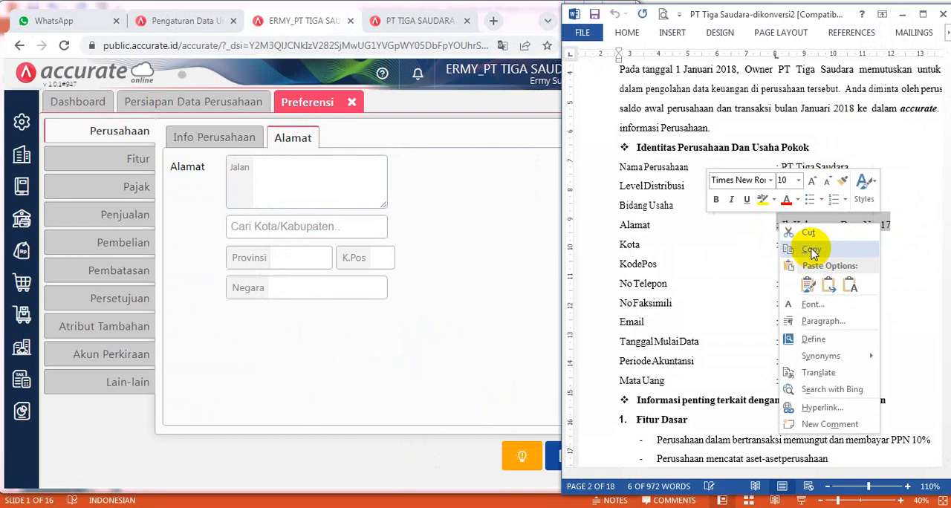
pyautogui.click(813, 251)
pyautogui.click(290, 175)
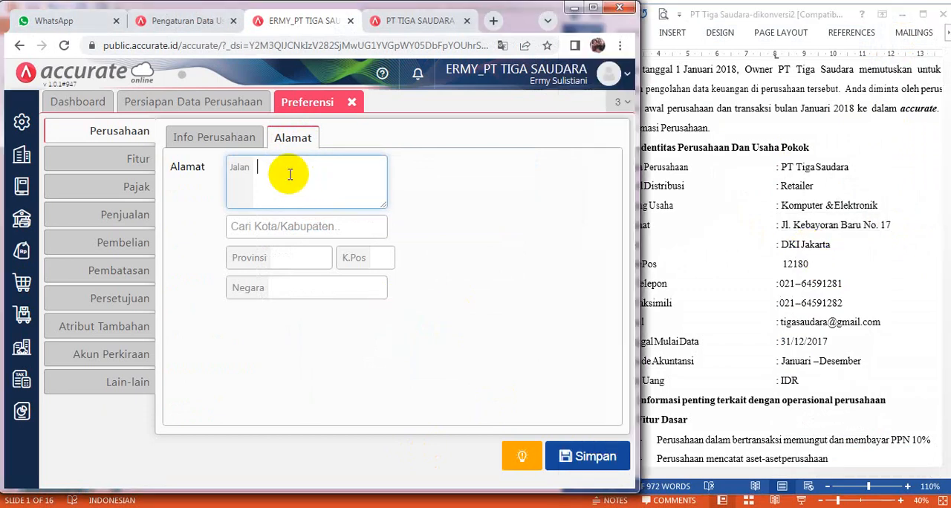
pyautogui.hotkey('ctrl', 'v')
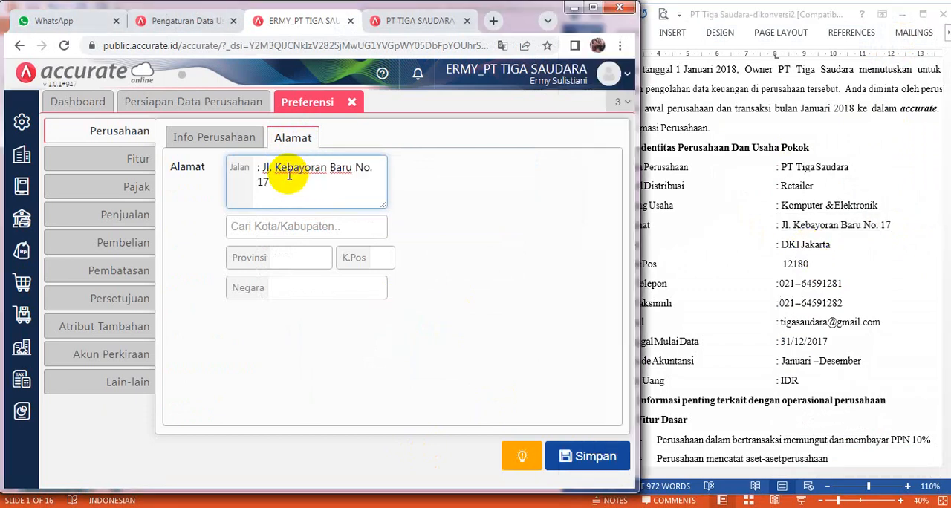
# - Choose DKI Jakarta as the city in the company's address
pyautogui.click(278, 229)
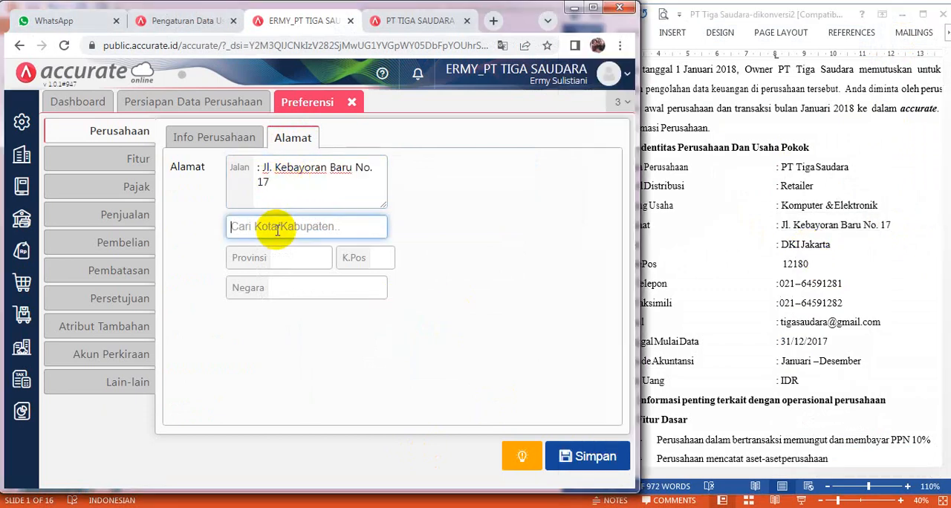
pyautogui.write('DKI')
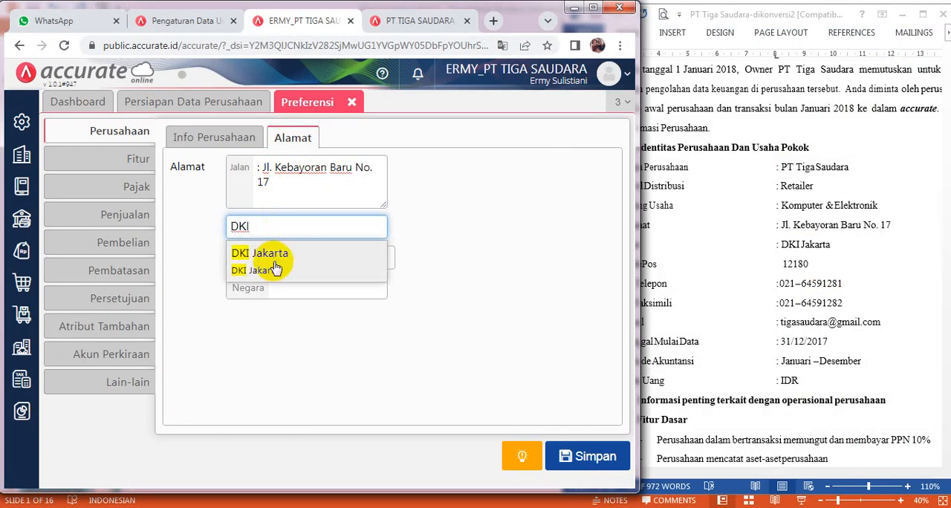
pyautogui.click(274, 267)
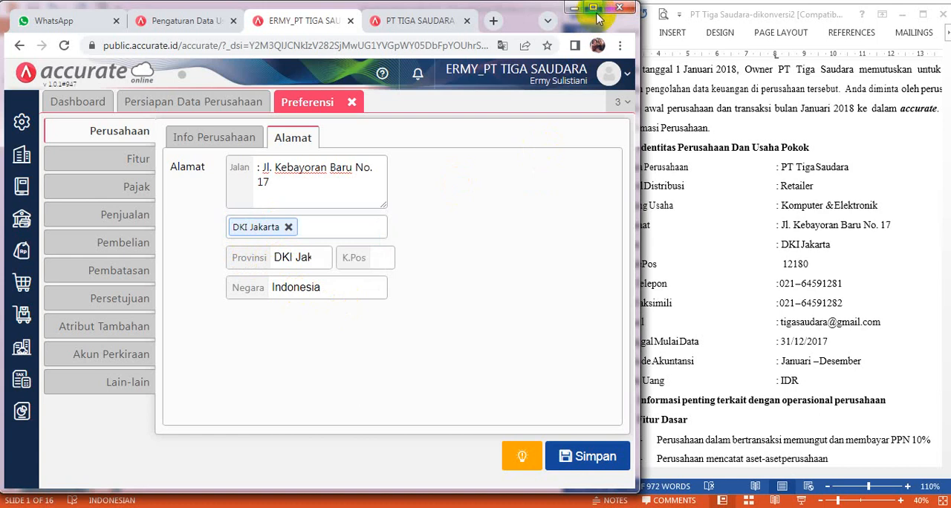
# - Fill in the company's postal code (K.Pos) with the value given in the Word document
pyautogui.click(789, 262)
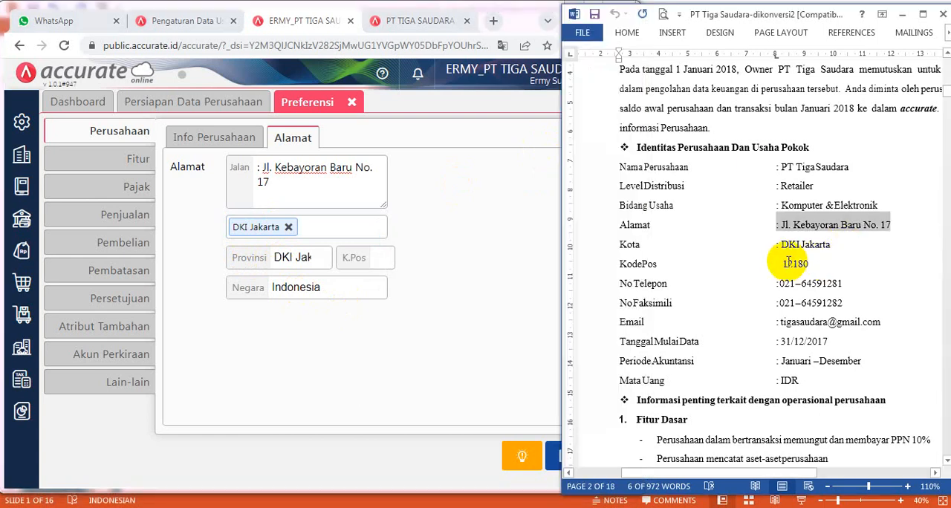
pyautogui.moveTo(782, 264); pyautogui.dragTo(811, 266)
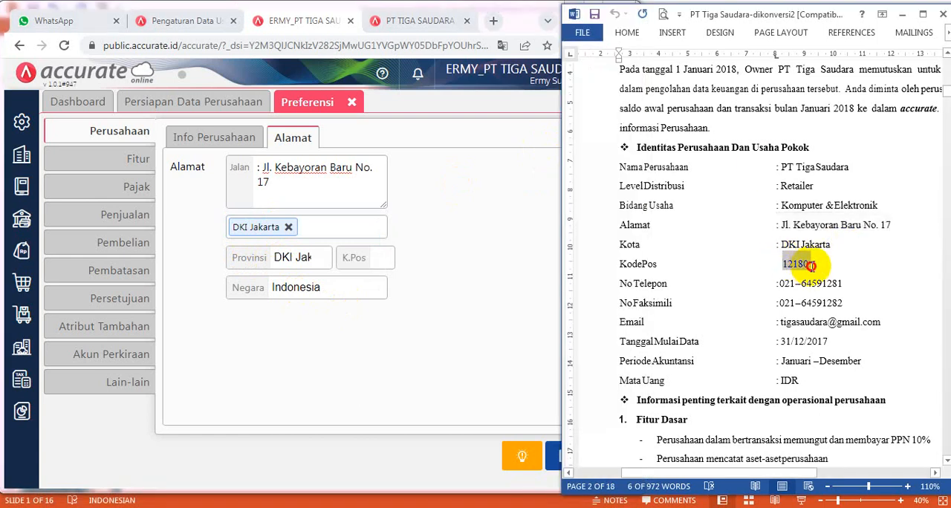
pyautogui.rightClick(810, 266)
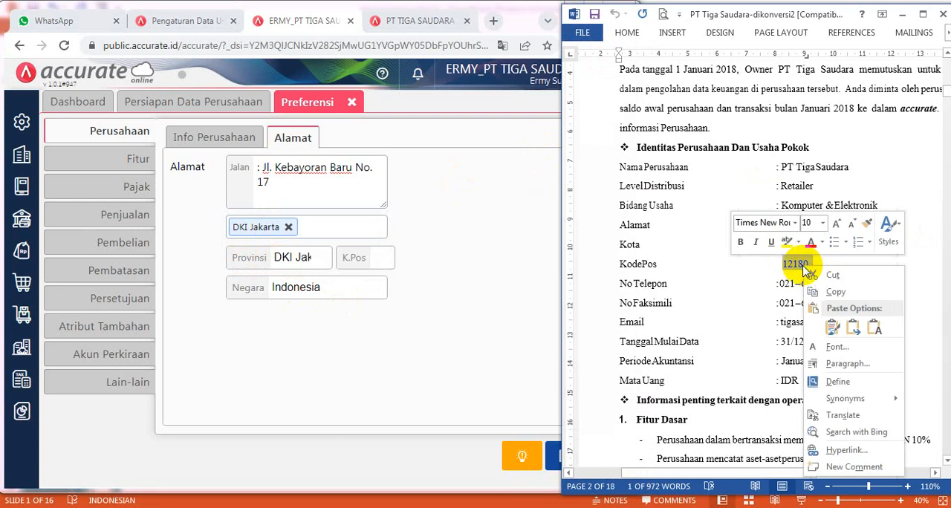
pyautogui.click(834, 293)
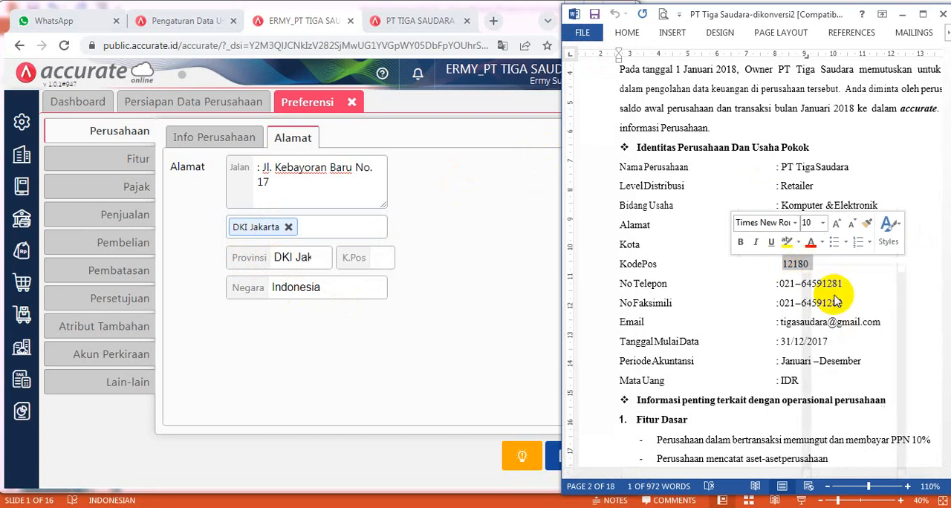
pyautogui.click(521, 14)
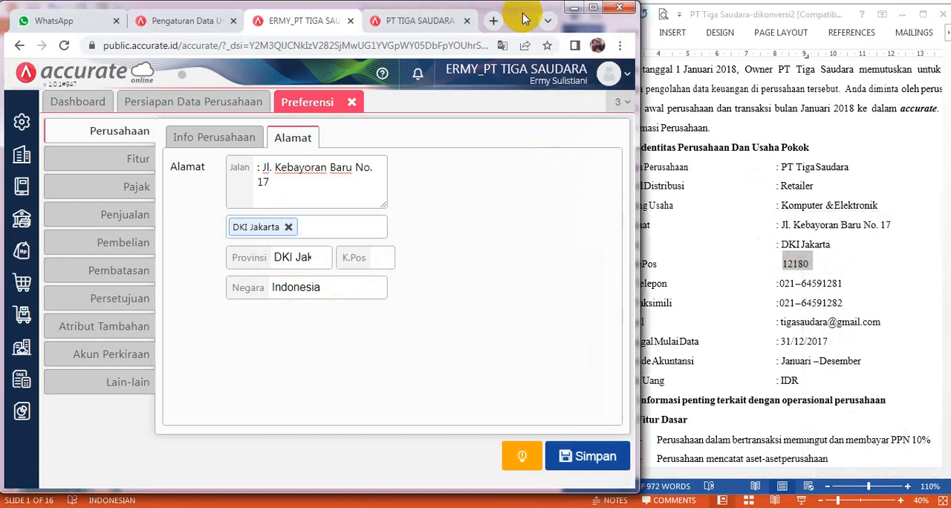
pyautogui.click(593, 9)
pyautogui.click(497, 248)
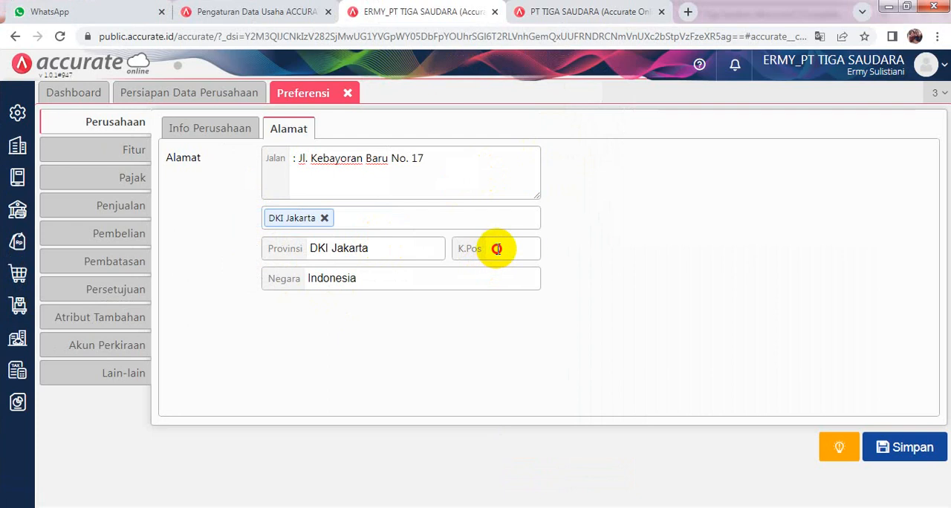
pyautogui.write('12180')
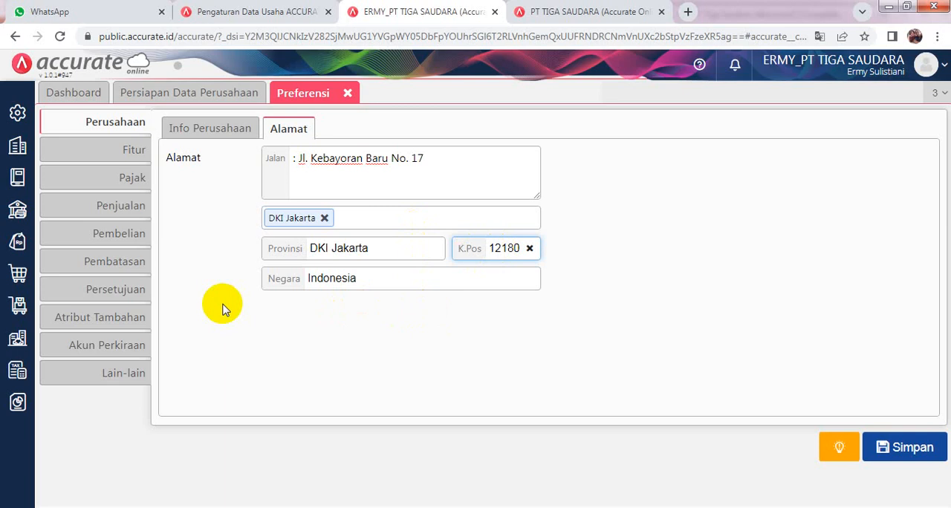
# - Following the Word document, turn off Multi Mata Uang, Persetujuan (Approval) and Anggaran dan Target in the company's basic features
pyautogui.click(131, 155)
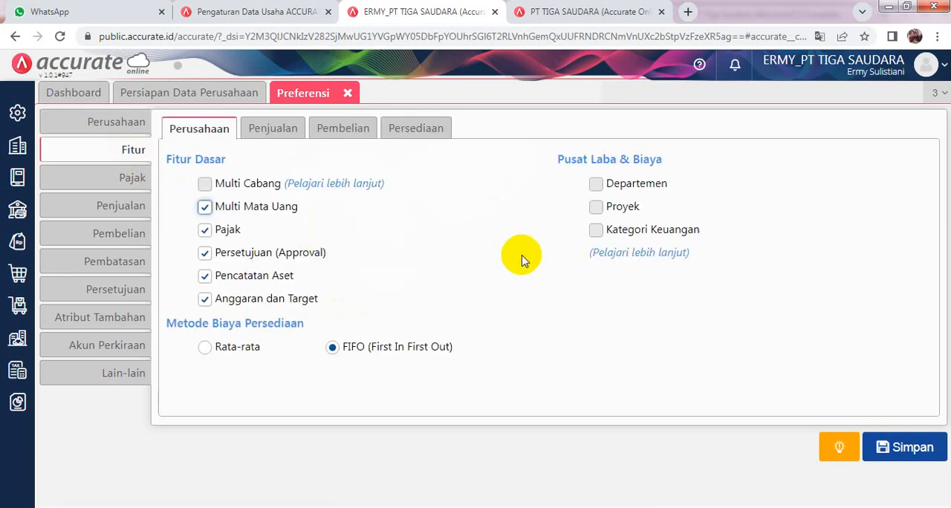
pyautogui.click(906, 10)
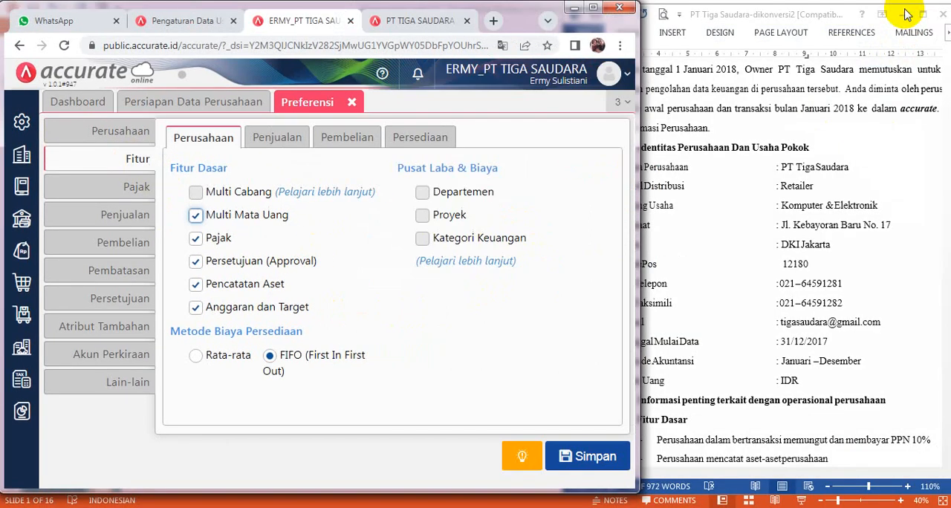
pyautogui.click(933, 375)
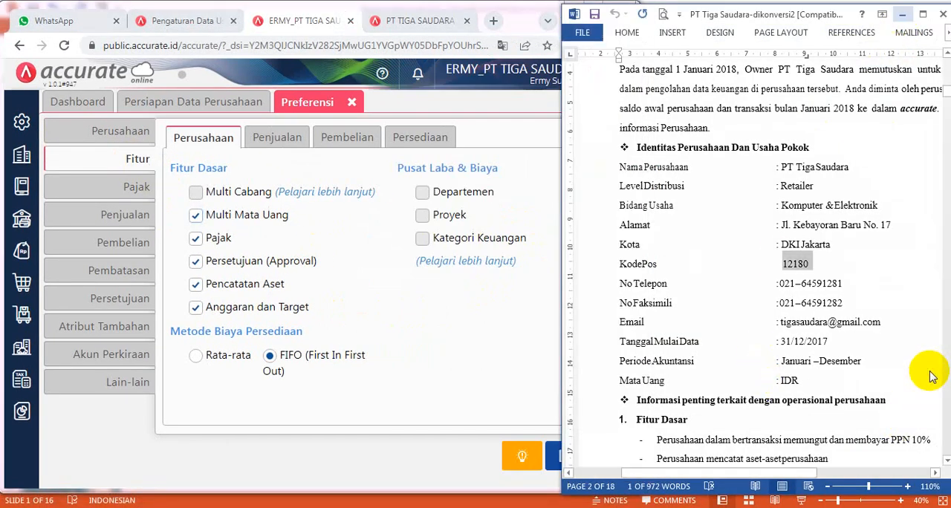
pyautogui.click(946, 463)
pyautogui.click(946, 463)
pyautogui.click(946, 463)
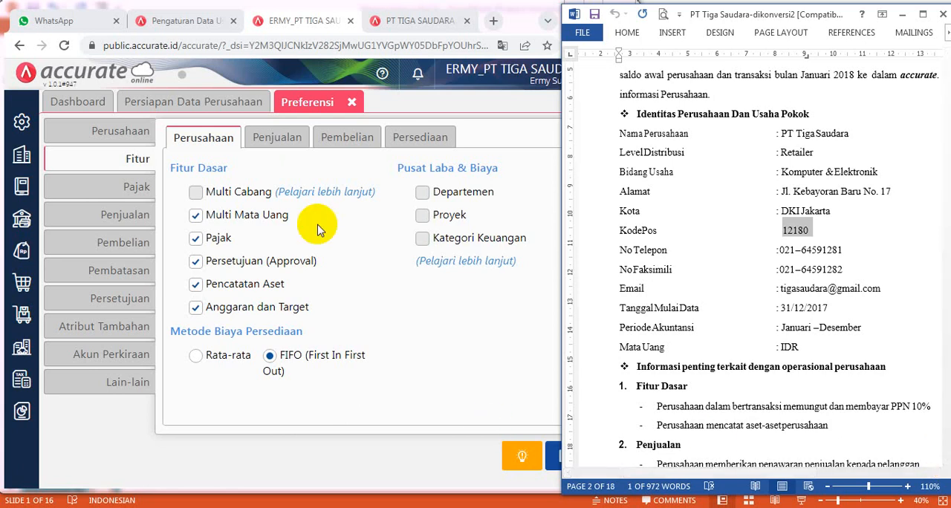
pyautogui.click(195, 216)
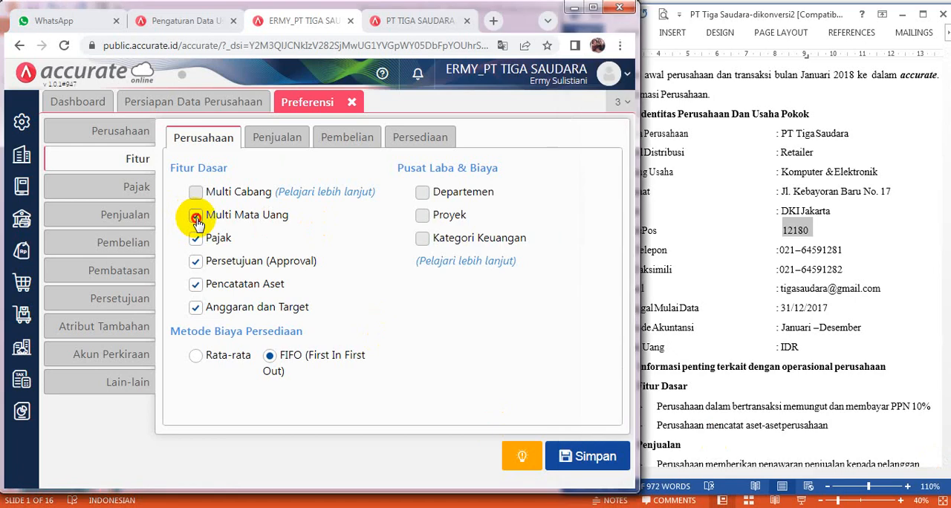
pyautogui.click(196, 264)
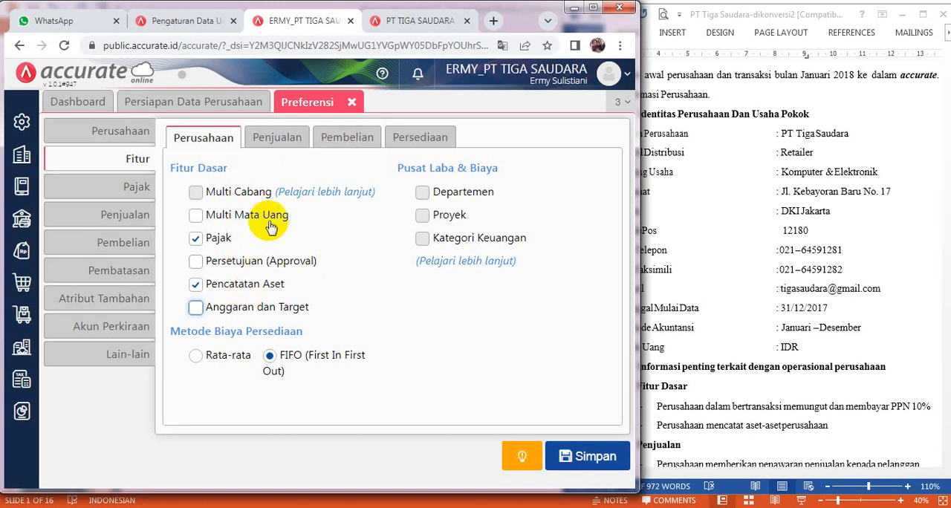
# - Check the sales requirements in the Word document and turn off the sales features Tenaga Penjual (Salesman), Penyesuaian Harga/Diskon and Konsinyasi Barang
pyautogui.click(276, 145)
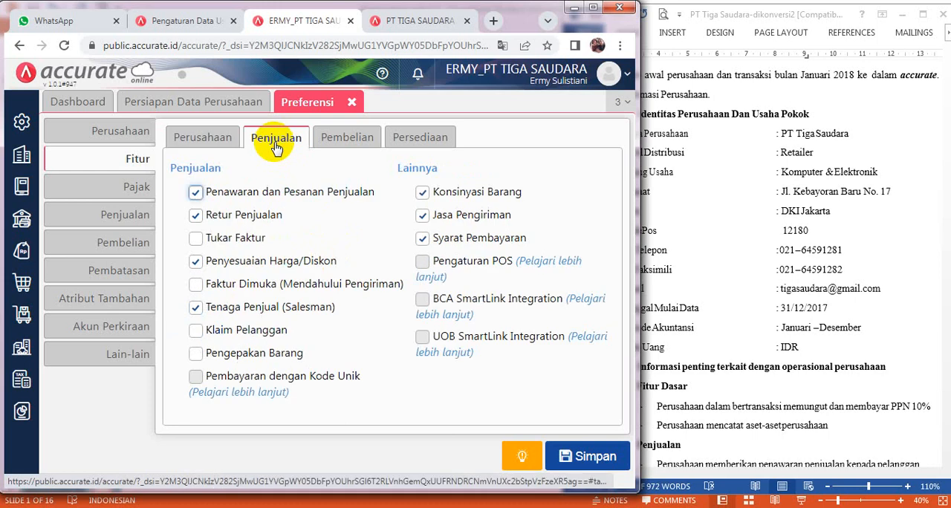
pyautogui.click(899, 433)
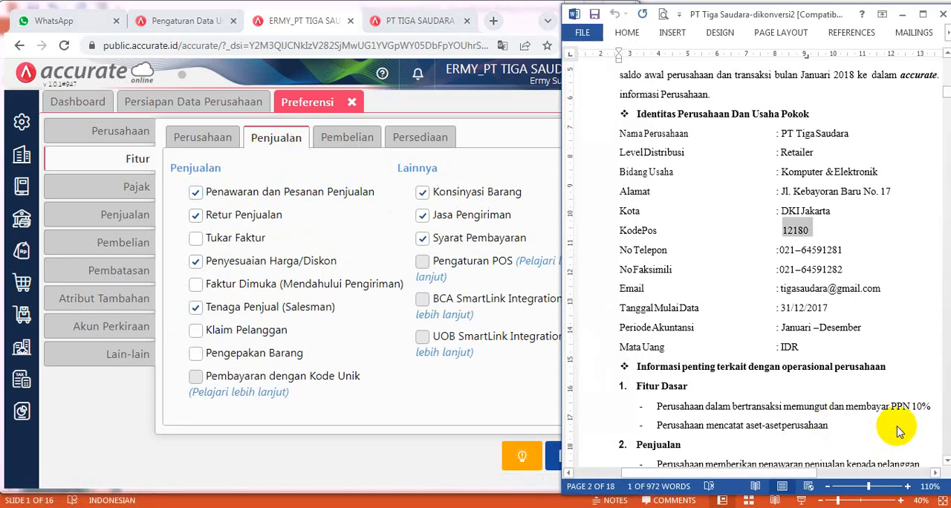
pyautogui.click(946, 461)
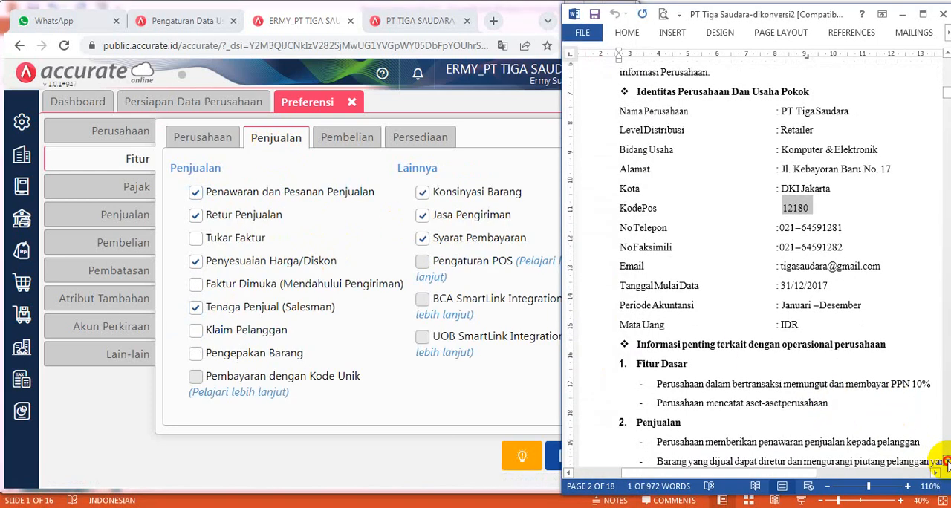
pyautogui.click(946, 461)
pyautogui.click(946, 461)
pyautogui.click(946, 461)
pyautogui.click(945, 462)
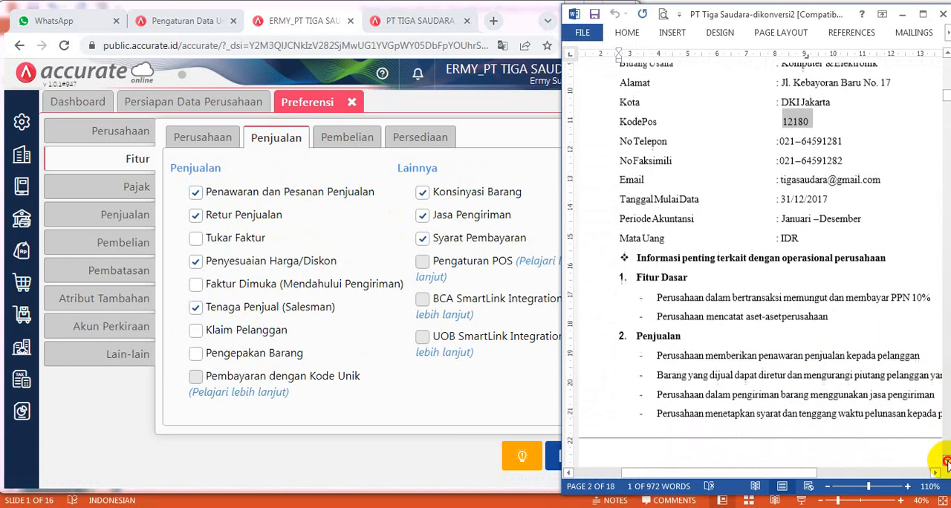
pyautogui.click(946, 461)
pyautogui.click(946, 461)
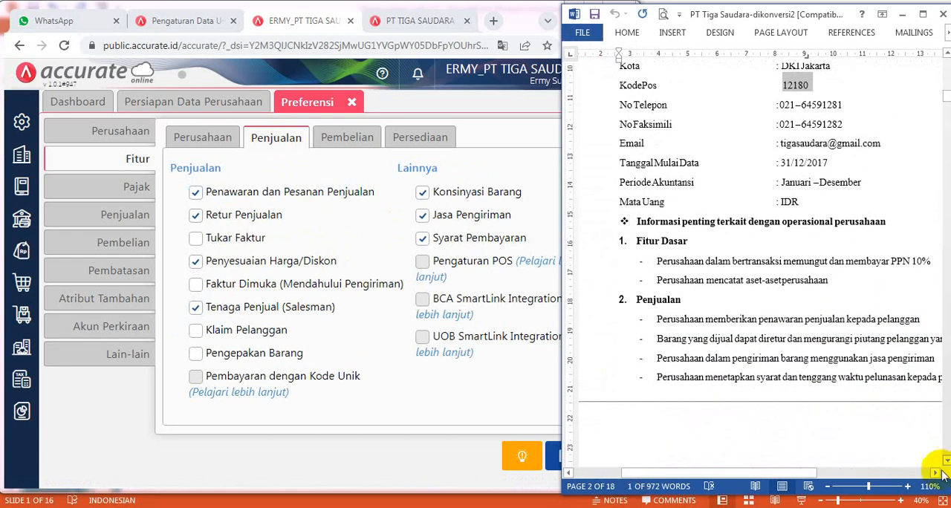
pyautogui.click(936, 474)
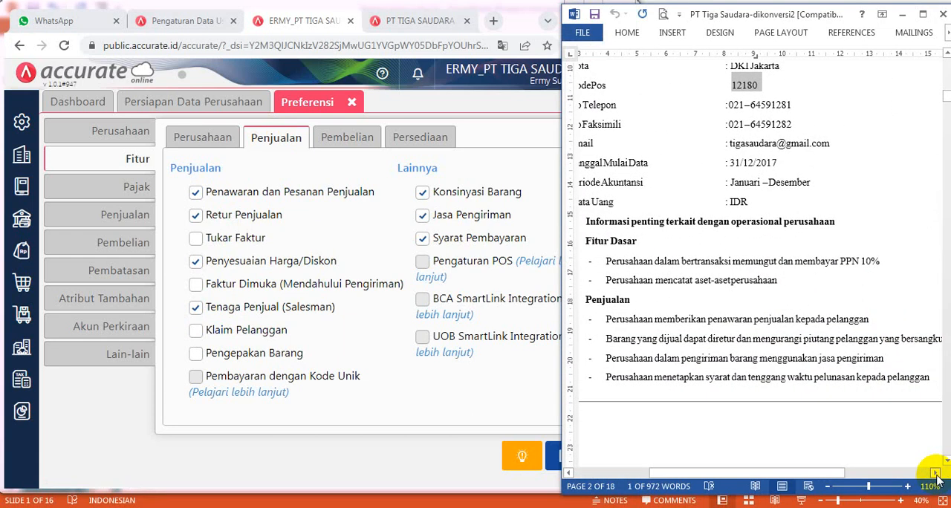
pyautogui.click(936, 474)
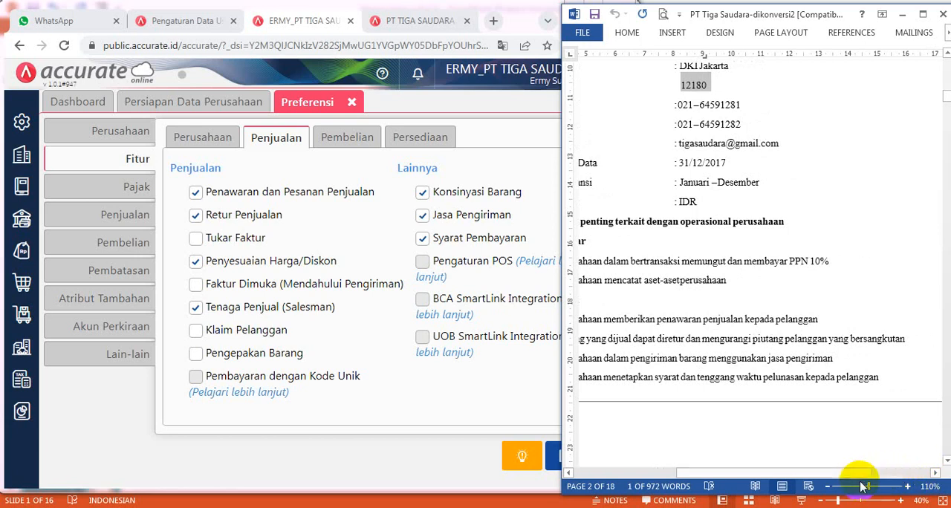
pyautogui.moveTo(855, 476); pyautogui.dragTo(843, 477)
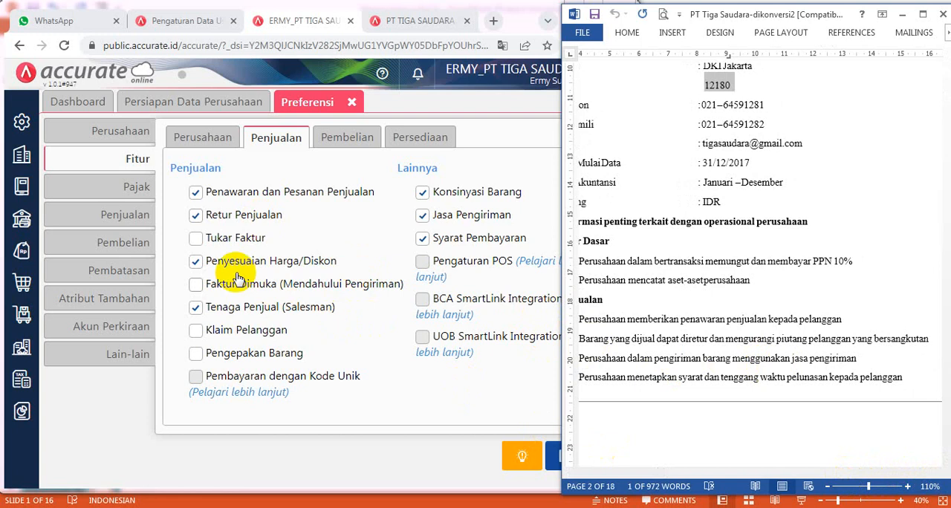
pyautogui.click(198, 309)
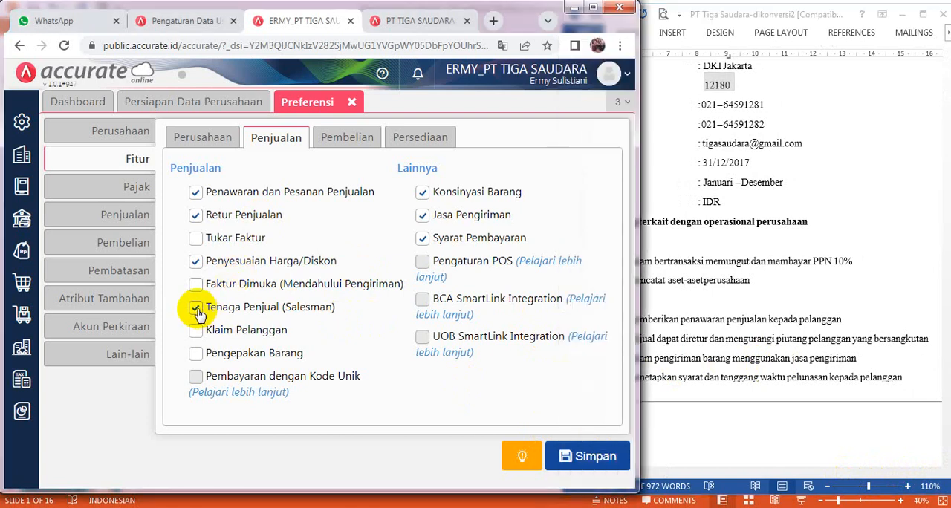
pyautogui.click(196, 269)
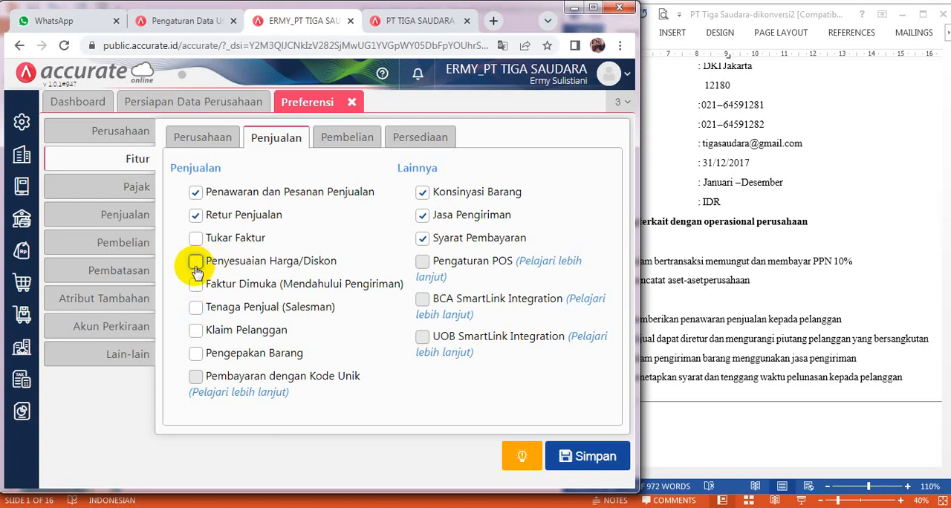
pyautogui.click(422, 195)
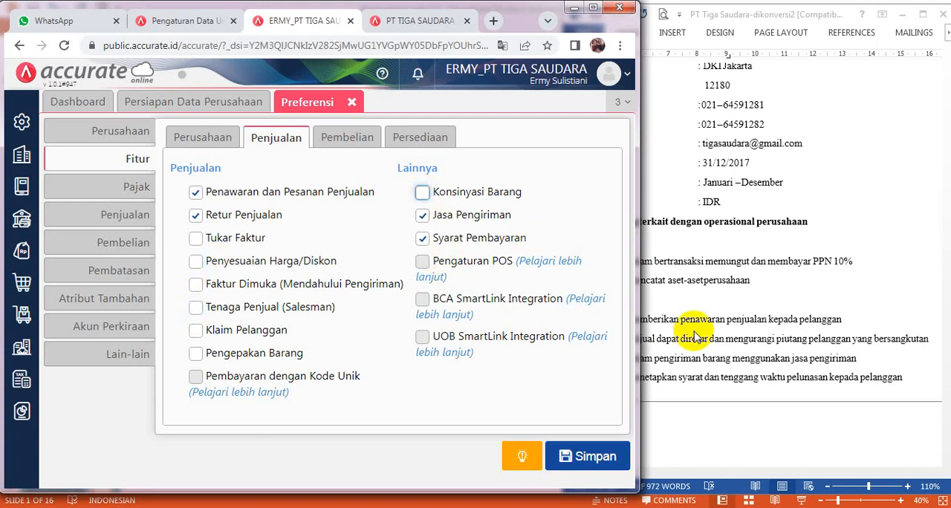
pyautogui.click(920, 381)
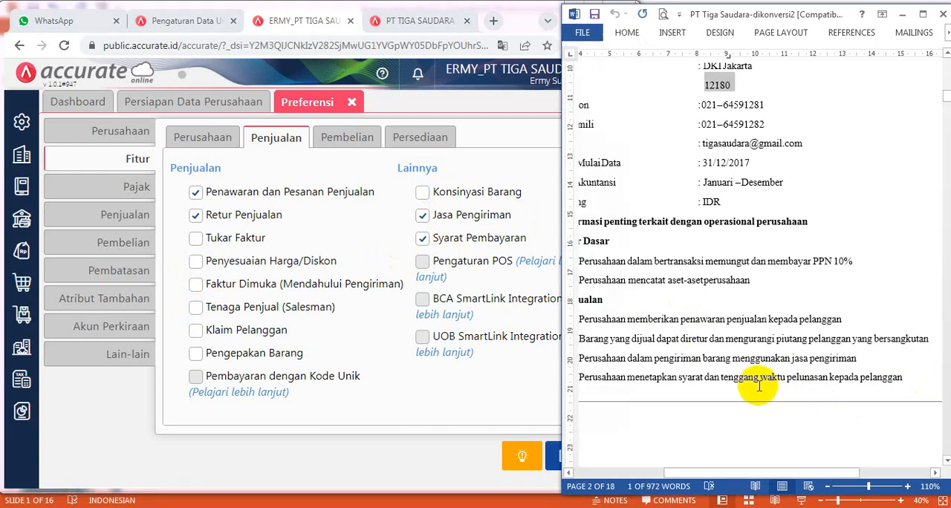
# - Check the purchasing requirements in the Word document and turn off the purchase features Daftar Harga Pemasok and Biaya Pembelian oleh Pemasok lain
pyautogui.click(344, 138)
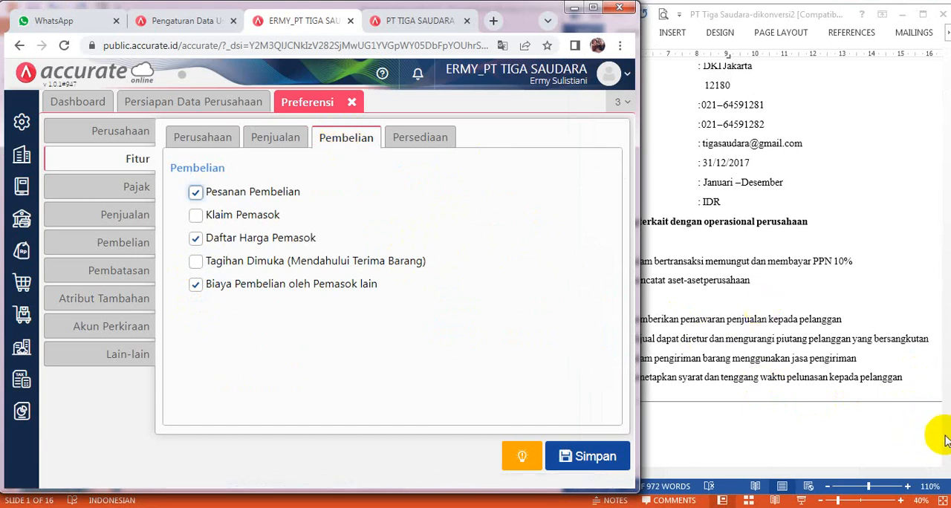
pyautogui.click(923, 371)
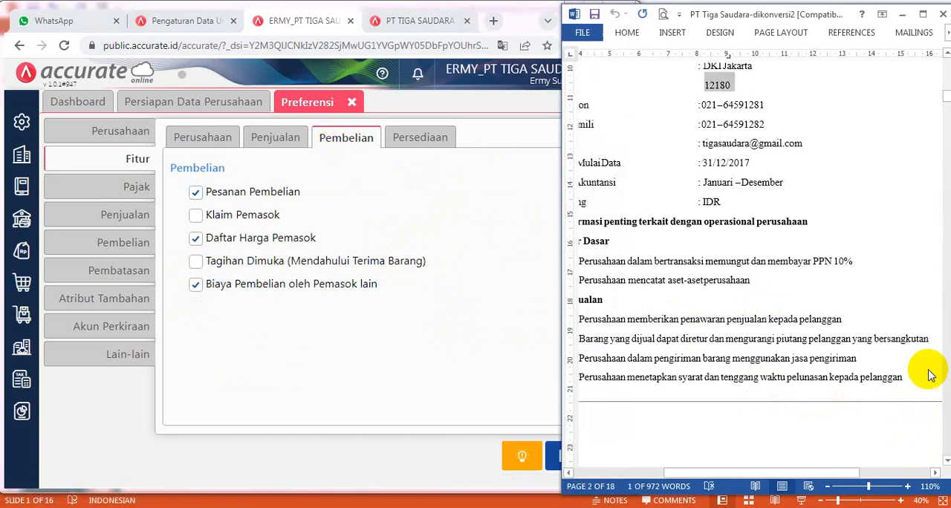
pyautogui.click(946, 463)
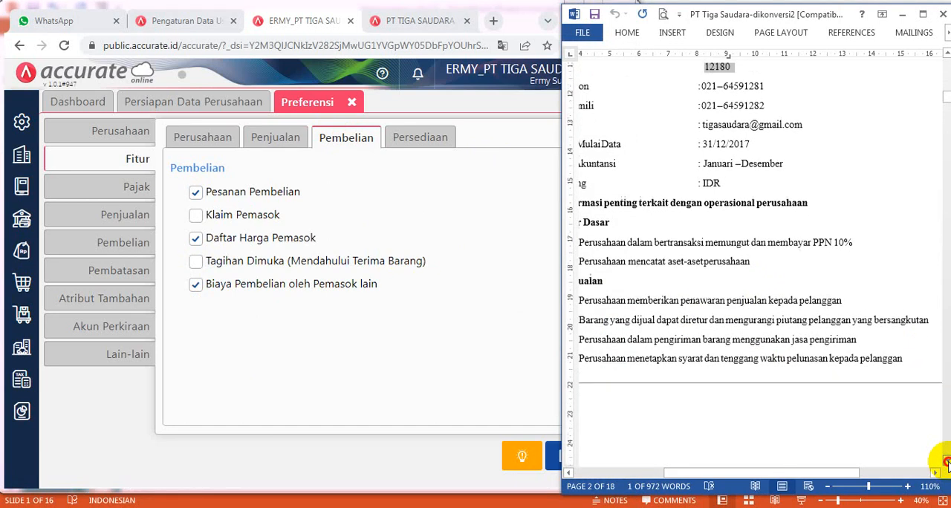
pyautogui.click(946, 462)
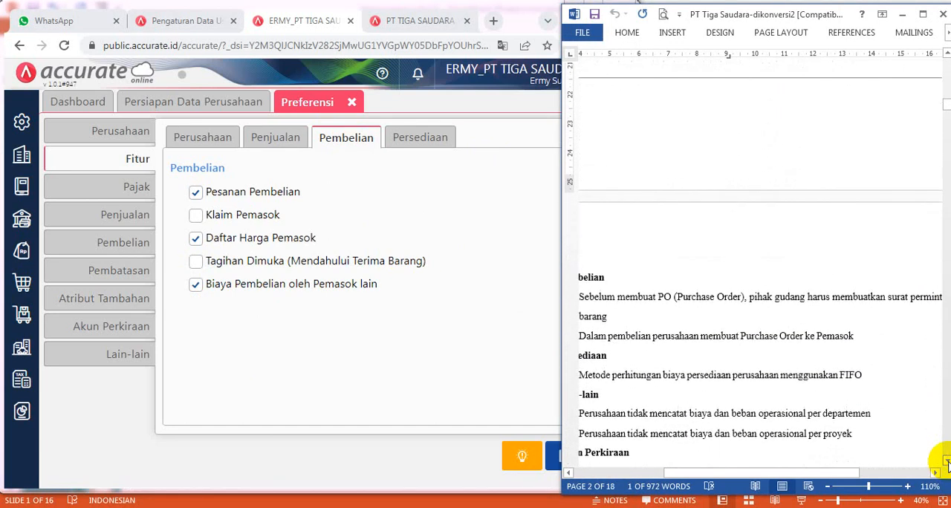
pyautogui.moveTo(852, 476)
pyautogui.mouseDown()
pyautogui.moveTo(841, 475)
pyautogui.moveTo(870, 476)
pyautogui.moveTo(834, 476)
pyautogui.mouseUp()
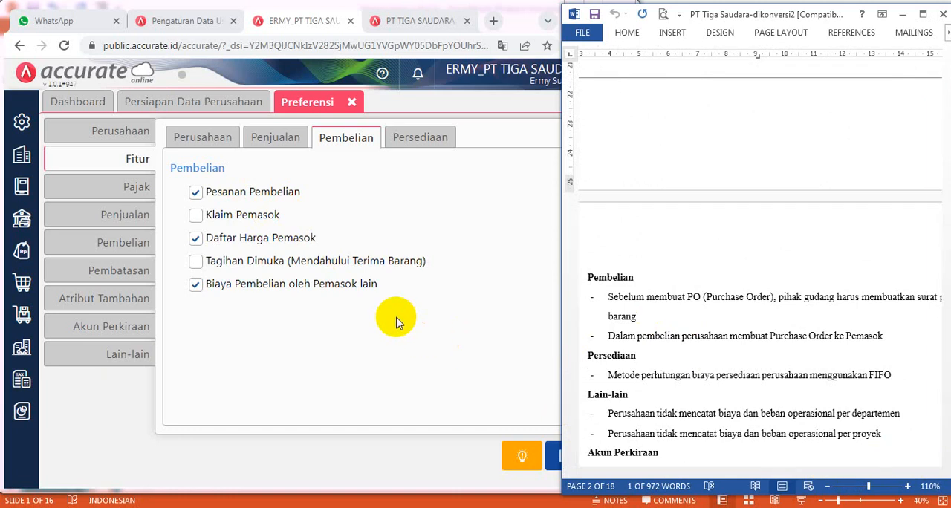
pyautogui.click(197, 239)
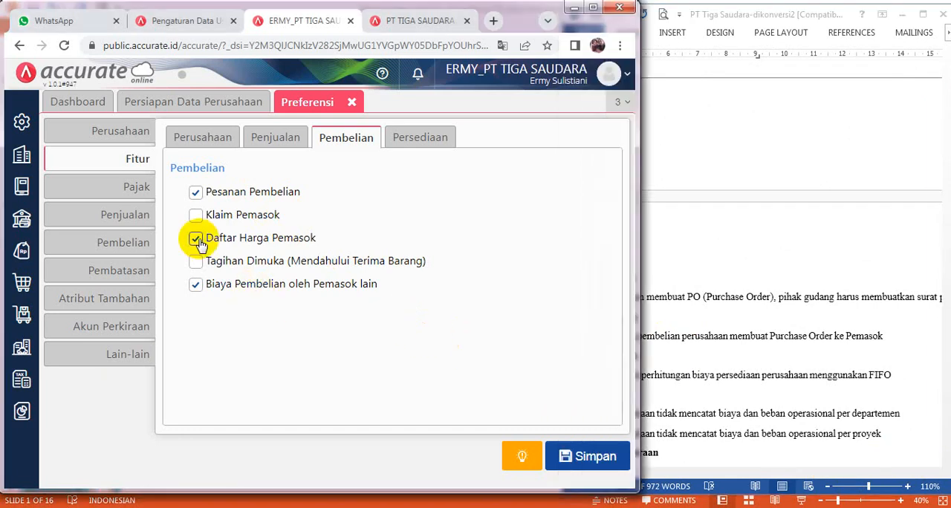
pyautogui.click(195, 287)
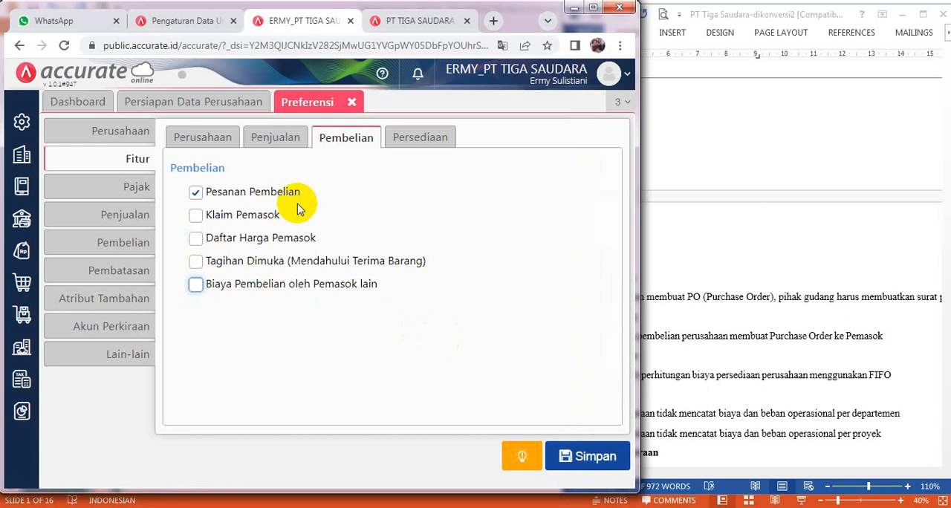
# - Following the Word document, turn off the inventory features Multi Gudang, Multi Satuan Barang, Nomor Serial/Produksi and Produksi Sederhana, and save and close the preferences
pyautogui.click(425, 145)
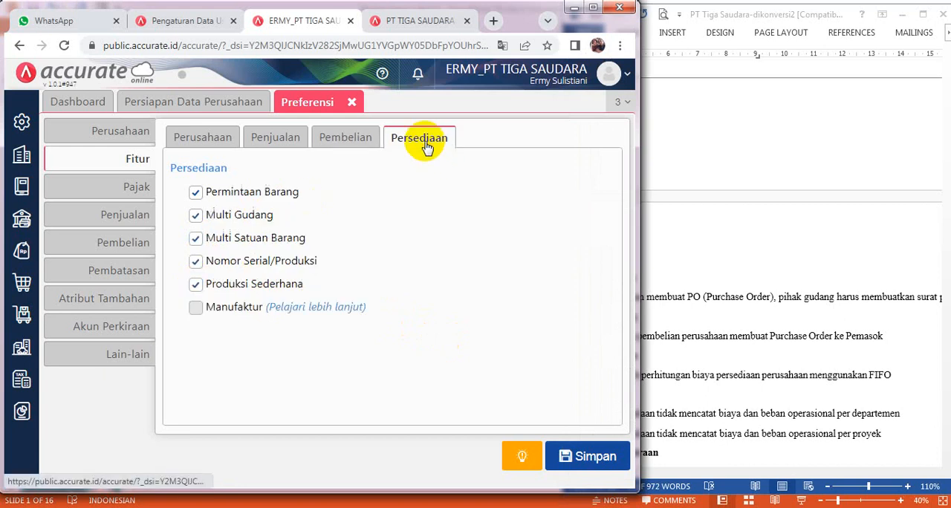
pyautogui.click(938, 367)
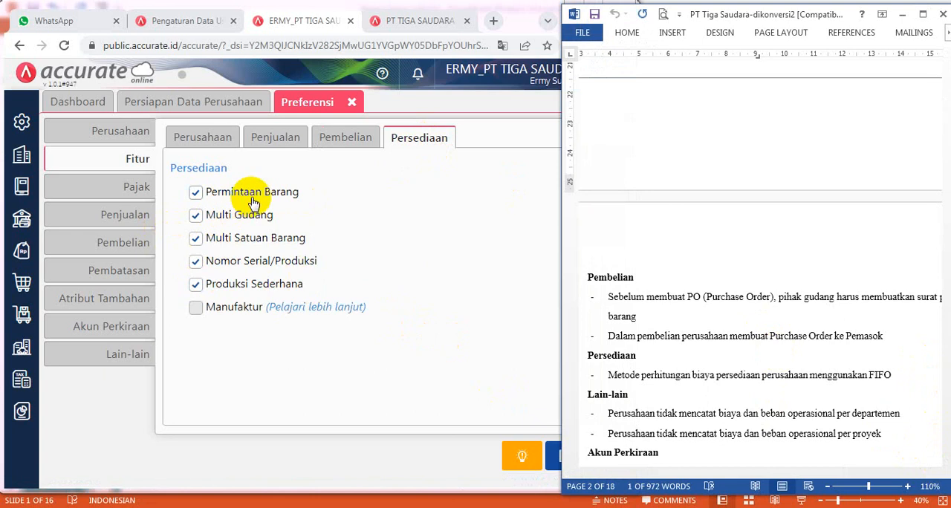
pyautogui.click(197, 216)
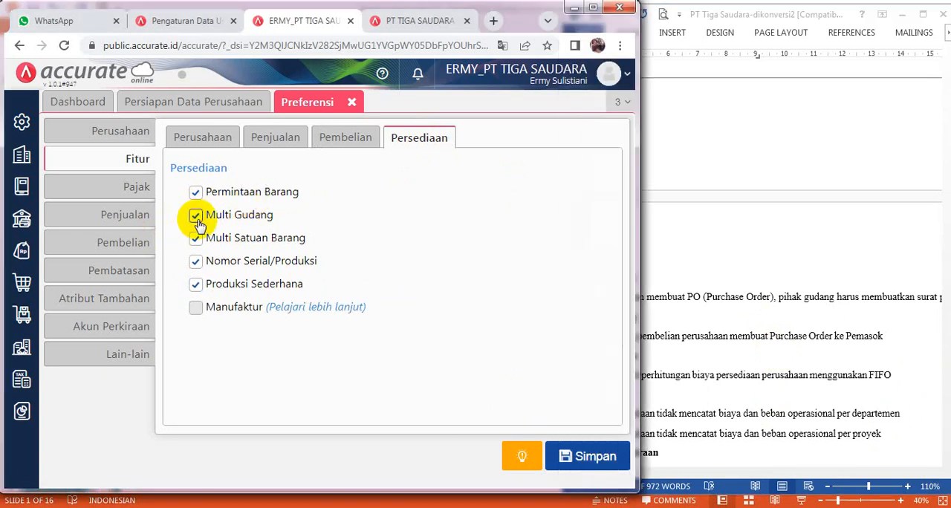
pyautogui.click(196, 239)
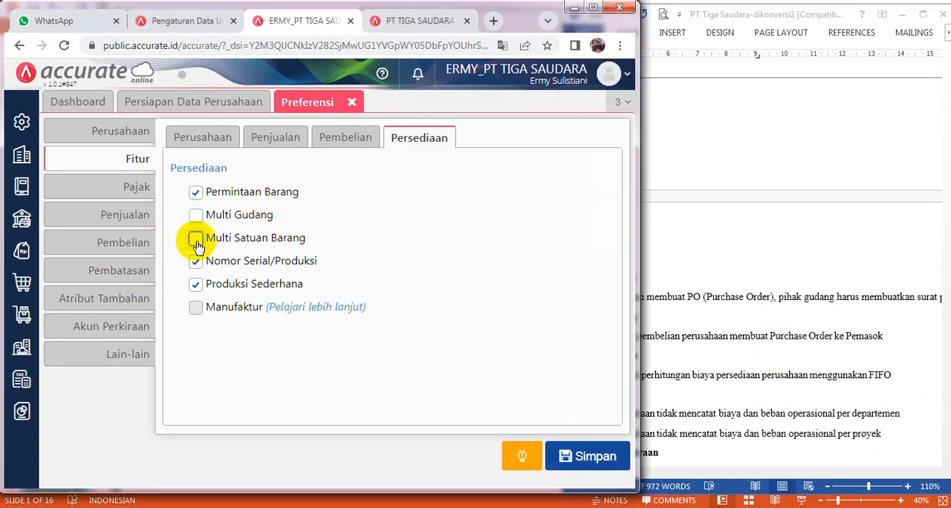
pyautogui.click(196, 262)
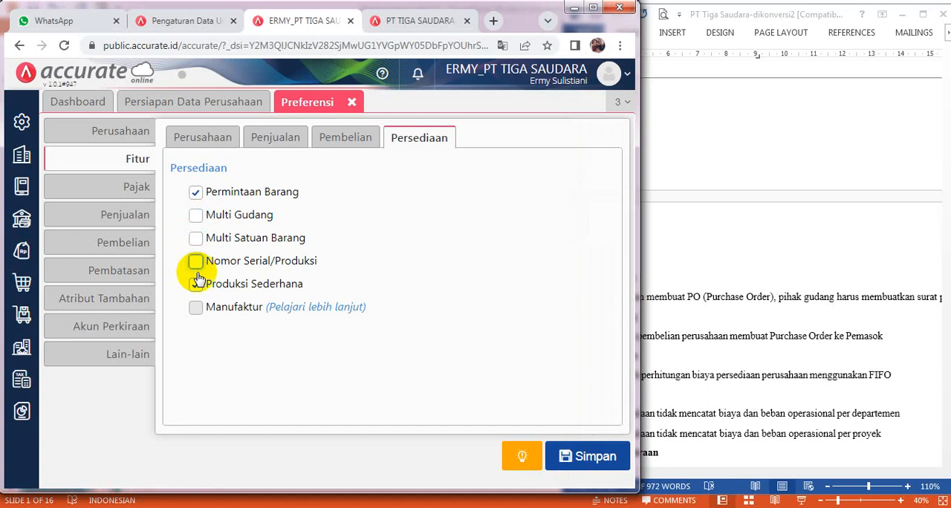
pyautogui.click(197, 285)
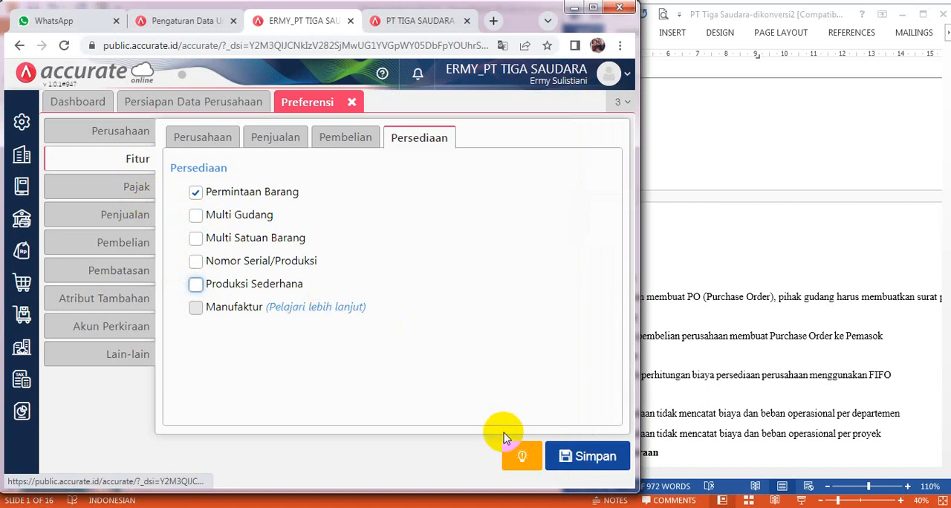
pyautogui.click(596, 458)
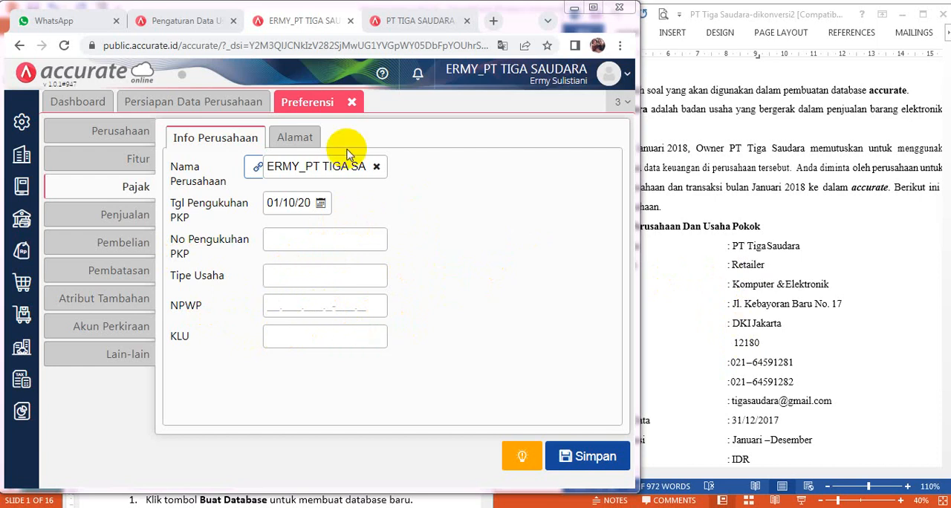
pyautogui.click(352, 103)
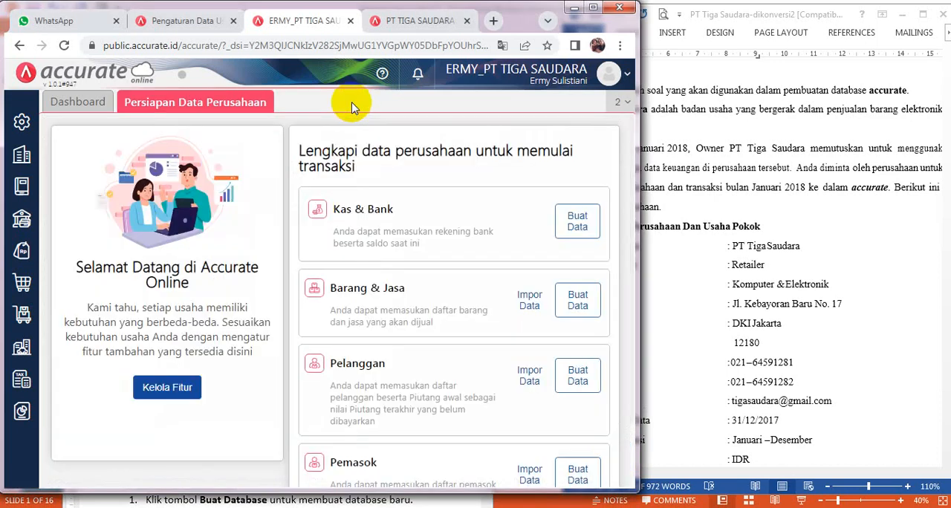